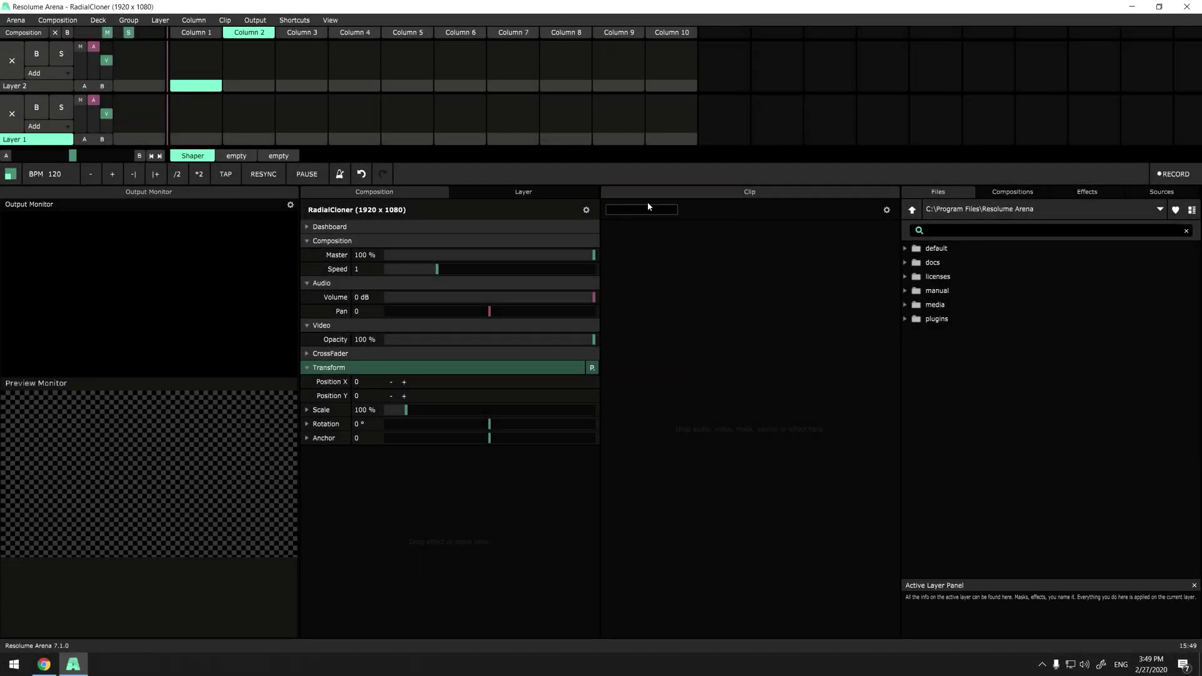
# Add a Shaper generator clip to Layer 2 Column 1 and start it playing.
pyautogui.click(1154, 194)
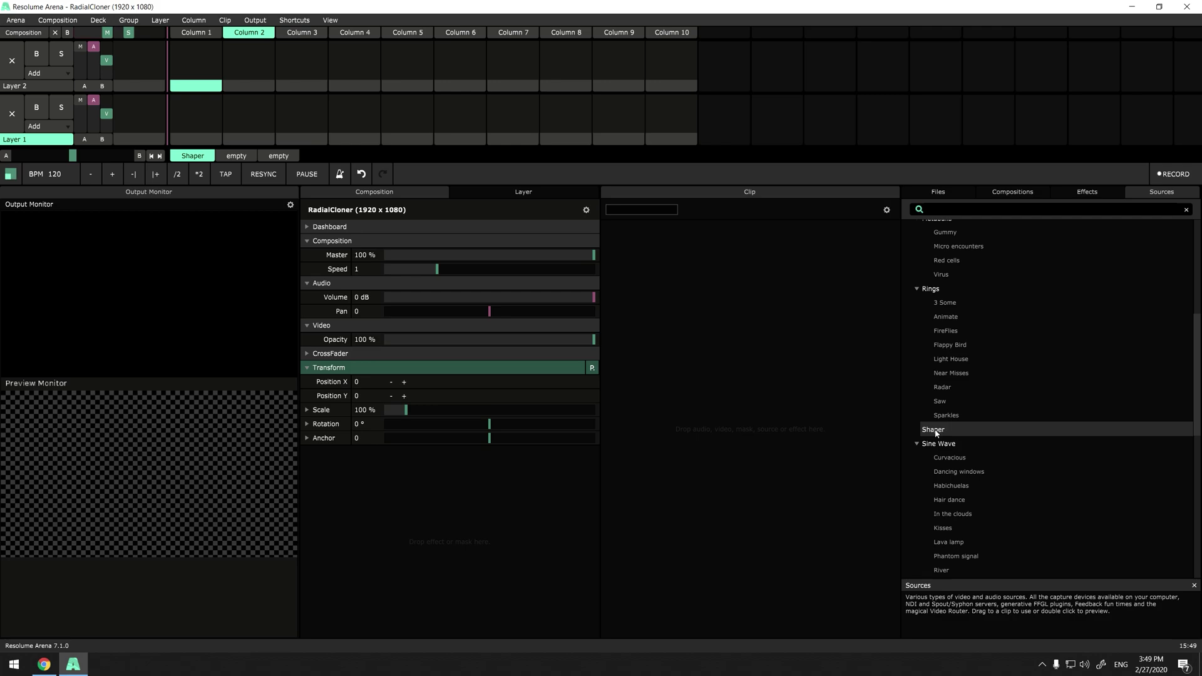
pyautogui.moveTo(936, 432); pyautogui.dragTo(185, 73)
pyautogui.click(188, 70)
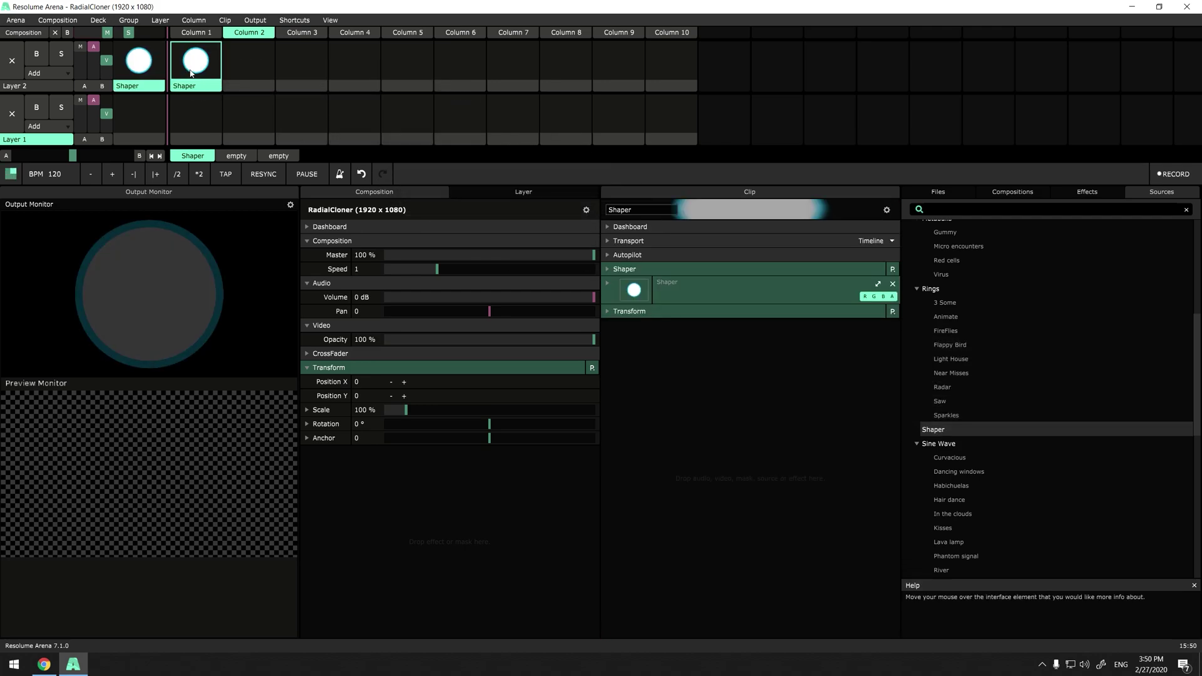
# Change the Shaper's Shape 1 type from circle to Triangle.
pyautogui.click(607, 269)
pyautogui.click(674, 298)
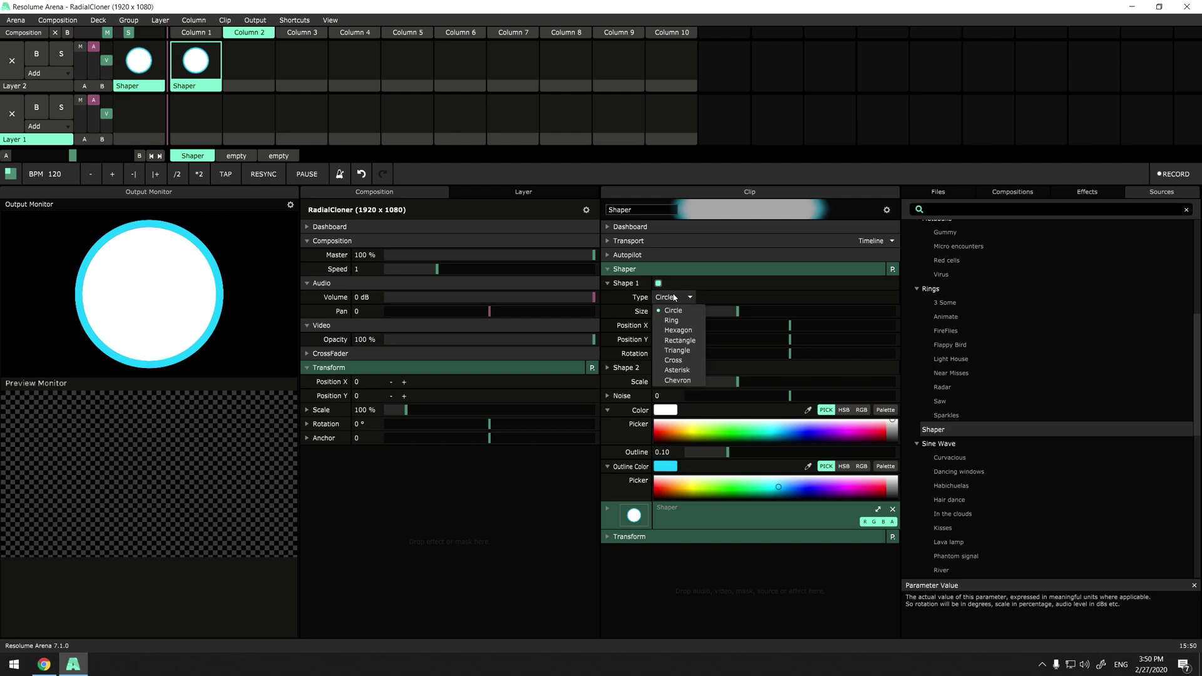
pyautogui.click(688, 350)
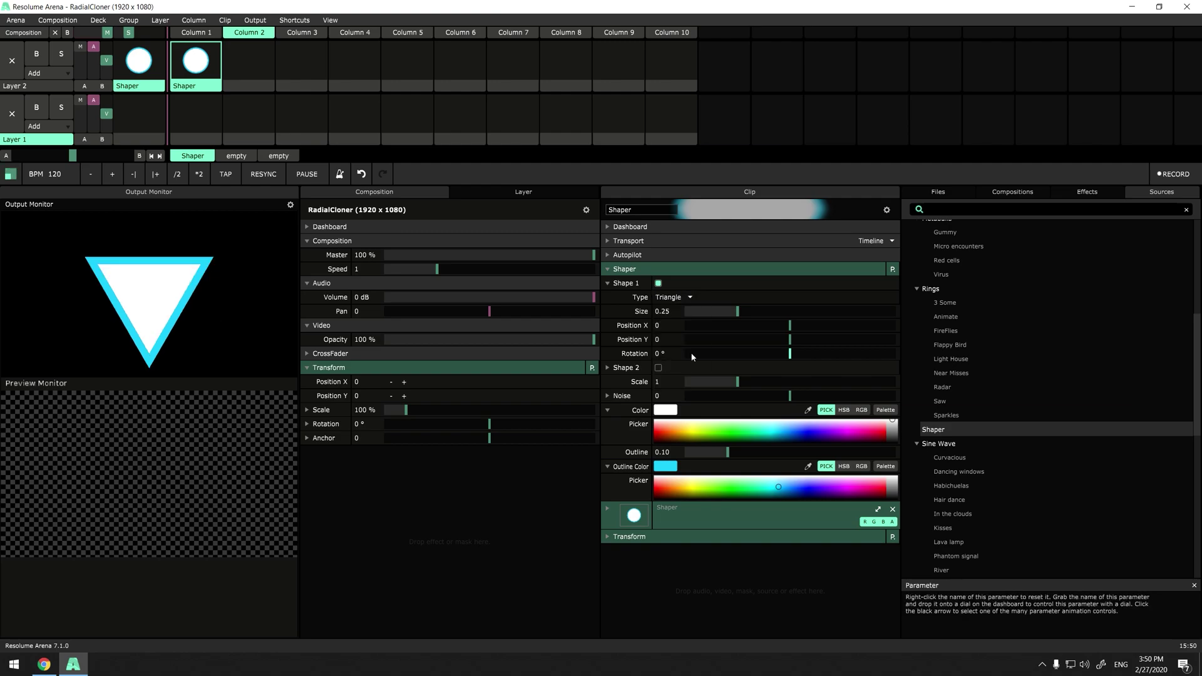
pyautogui.click(609, 270)
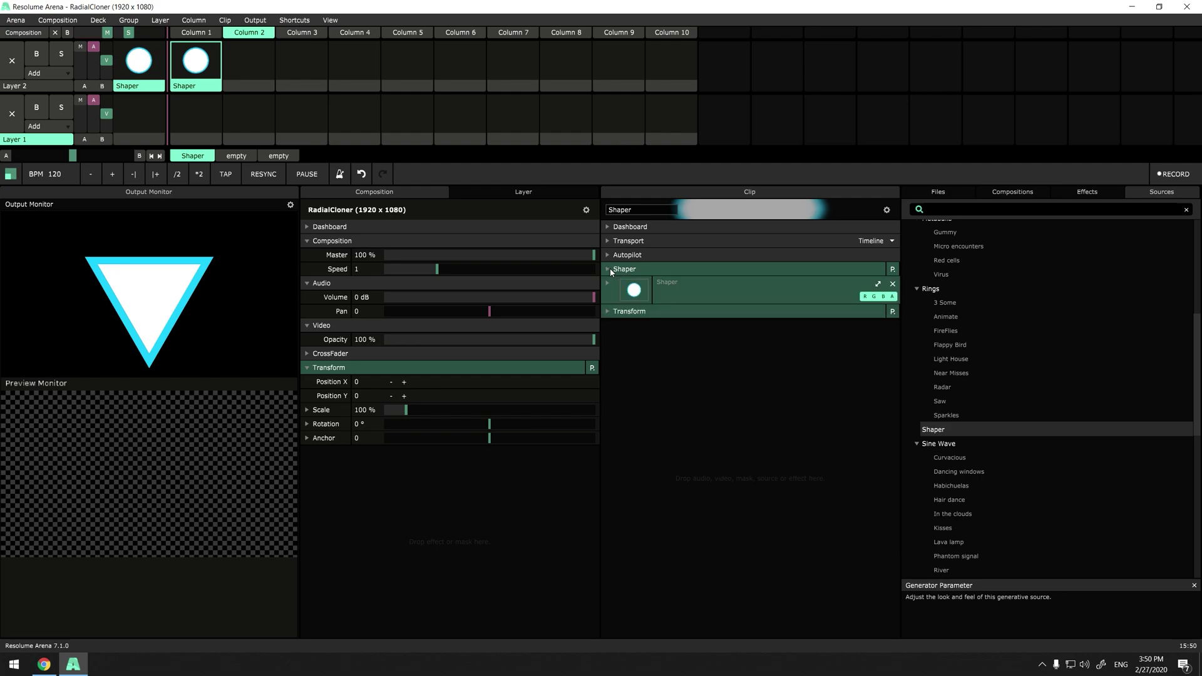
# Find Radial Cloner by searching 'radi' and apply it to the triangle Shaper clip.
pyautogui.click(1081, 194)
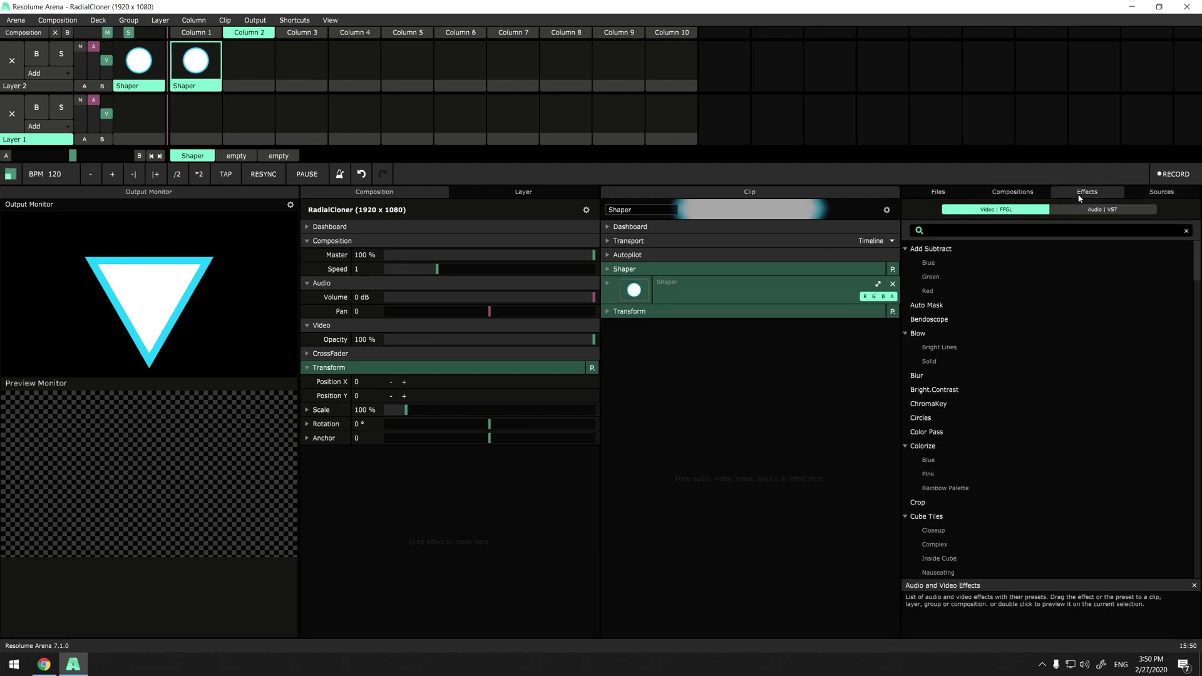
pyautogui.click(987, 229)
pyautogui.write('radi')
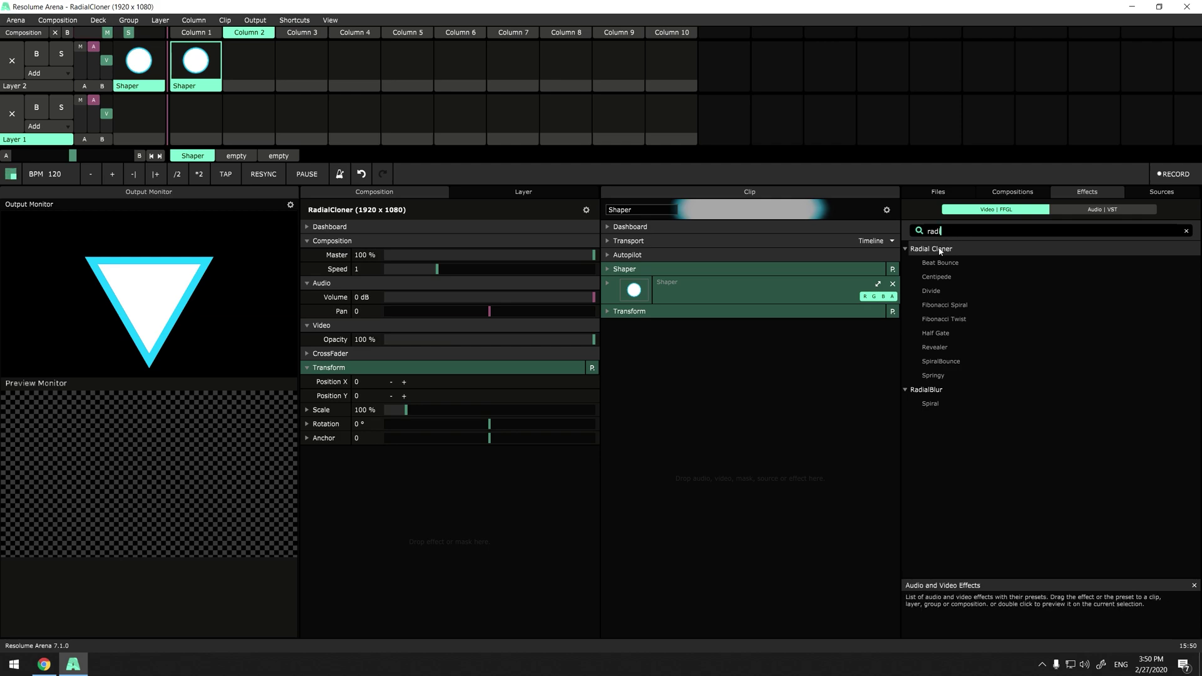
pyautogui.moveTo(933, 249); pyautogui.dragTo(768, 359)
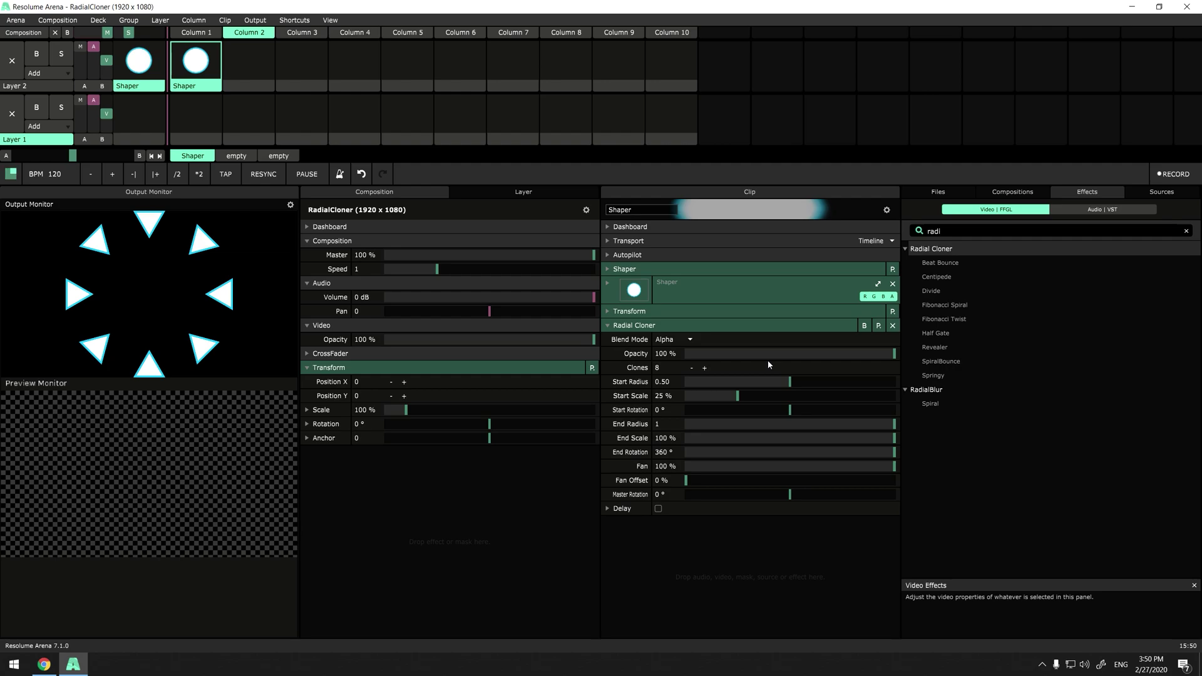
pyautogui.moveTo(894, 354)
pyautogui.mouseDown()
pyautogui.moveTo(691, 362)
pyautogui.moveTo(898, 358)
pyautogui.mouseUp()
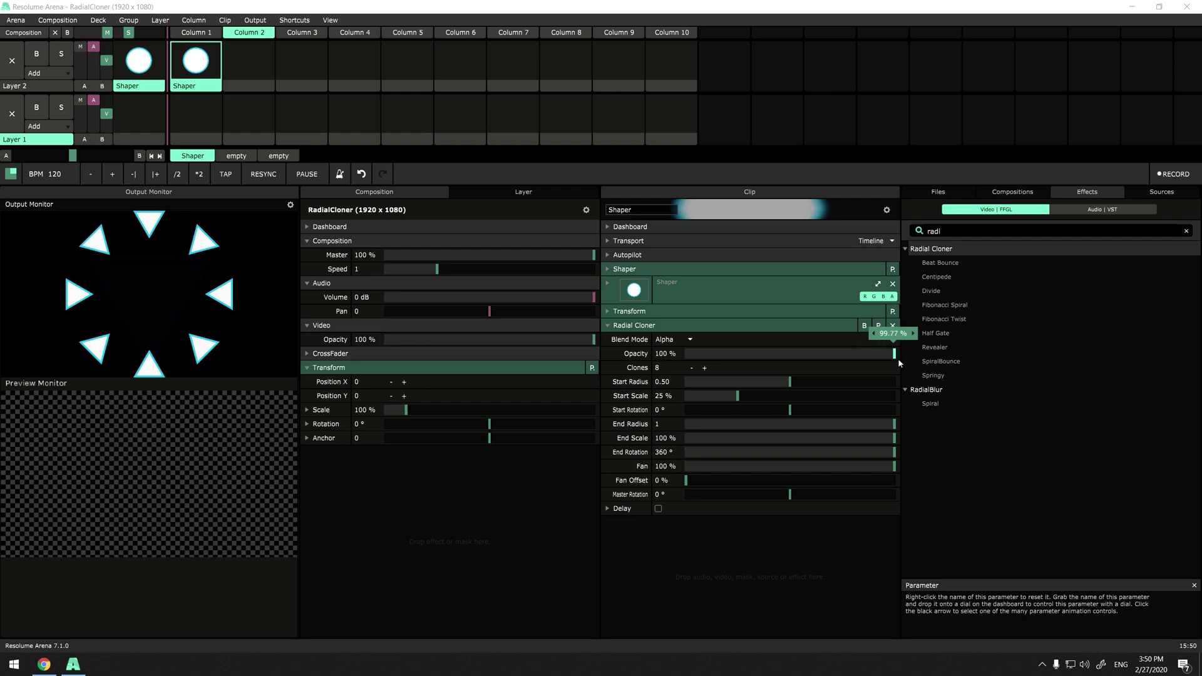
pyautogui.click(705, 368)
pyautogui.moveTo(704, 370); pyautogui.dragTo(695, 372)
pyautogui.click(693, 369)
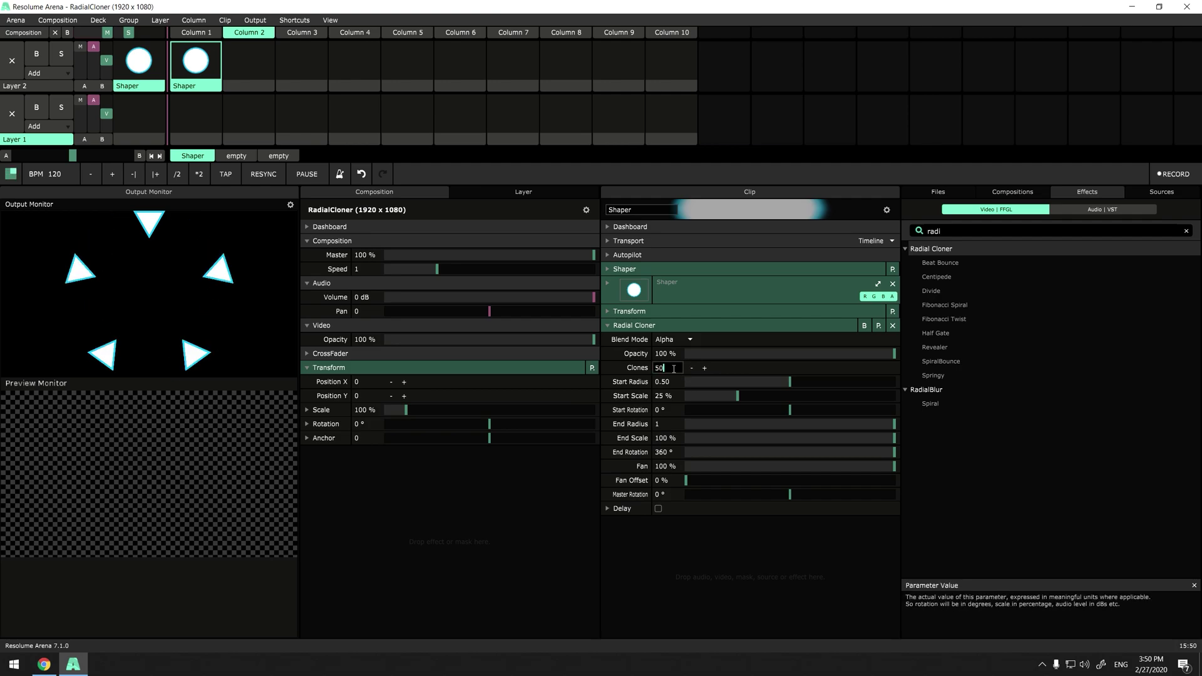
pyautogui.press('Return')
pyautogui.click(673, 368)
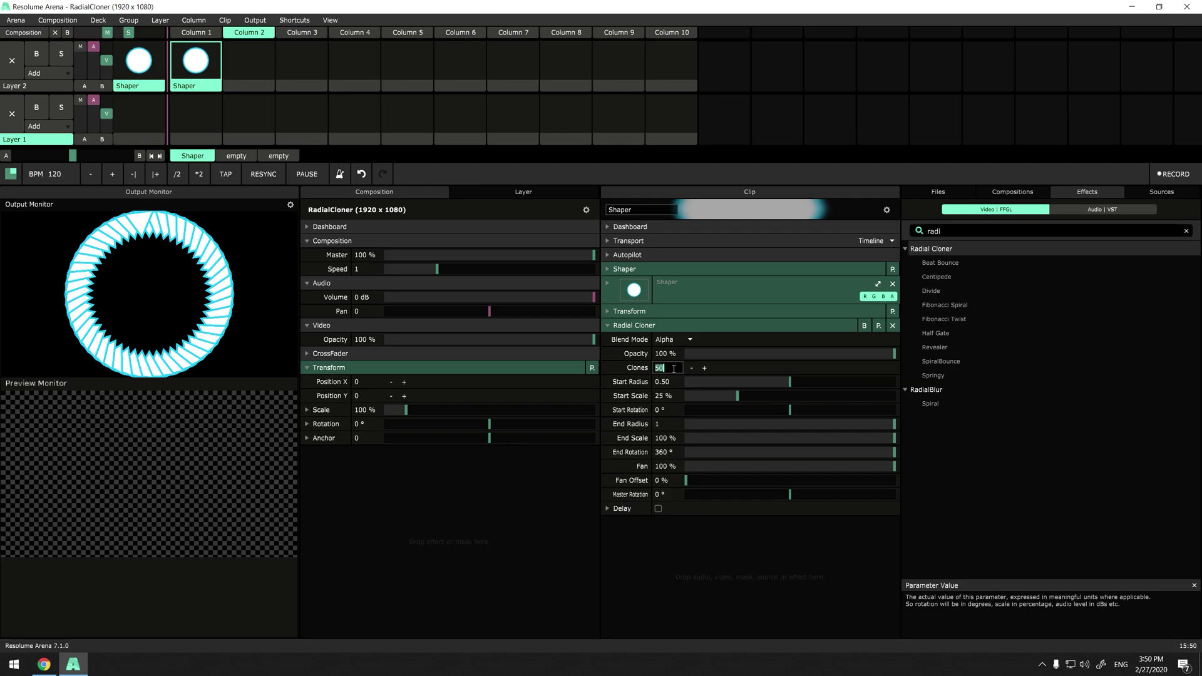
pyautogui.press('Return')
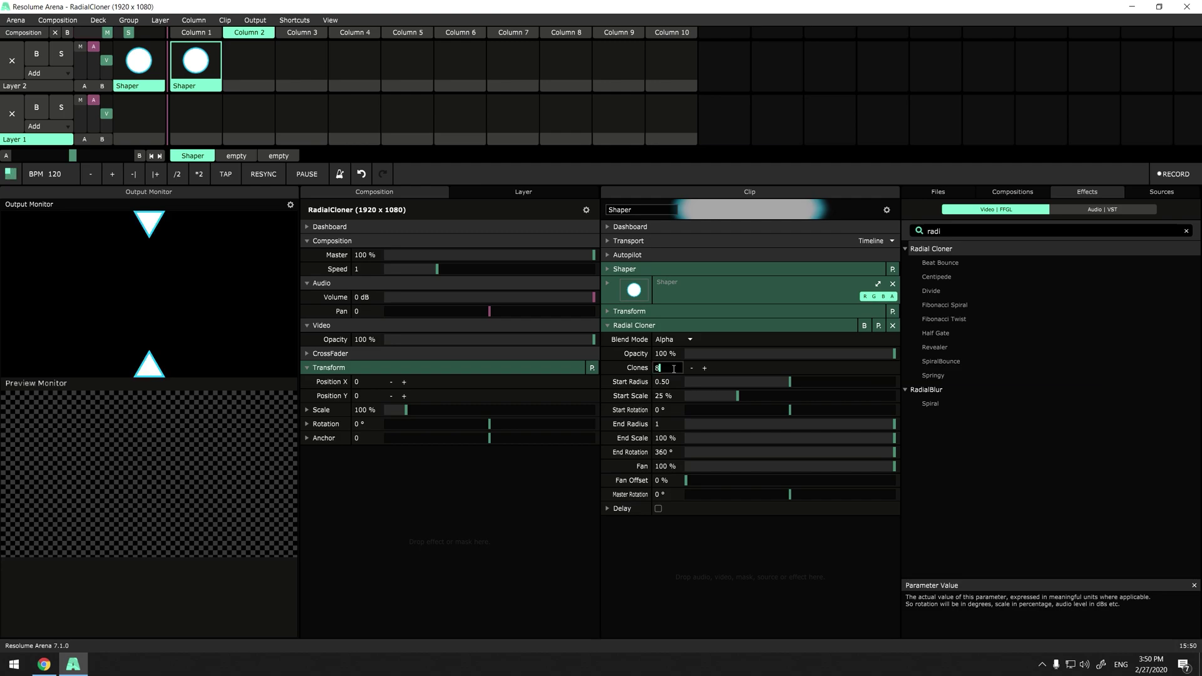
pyautogui.press('Return')
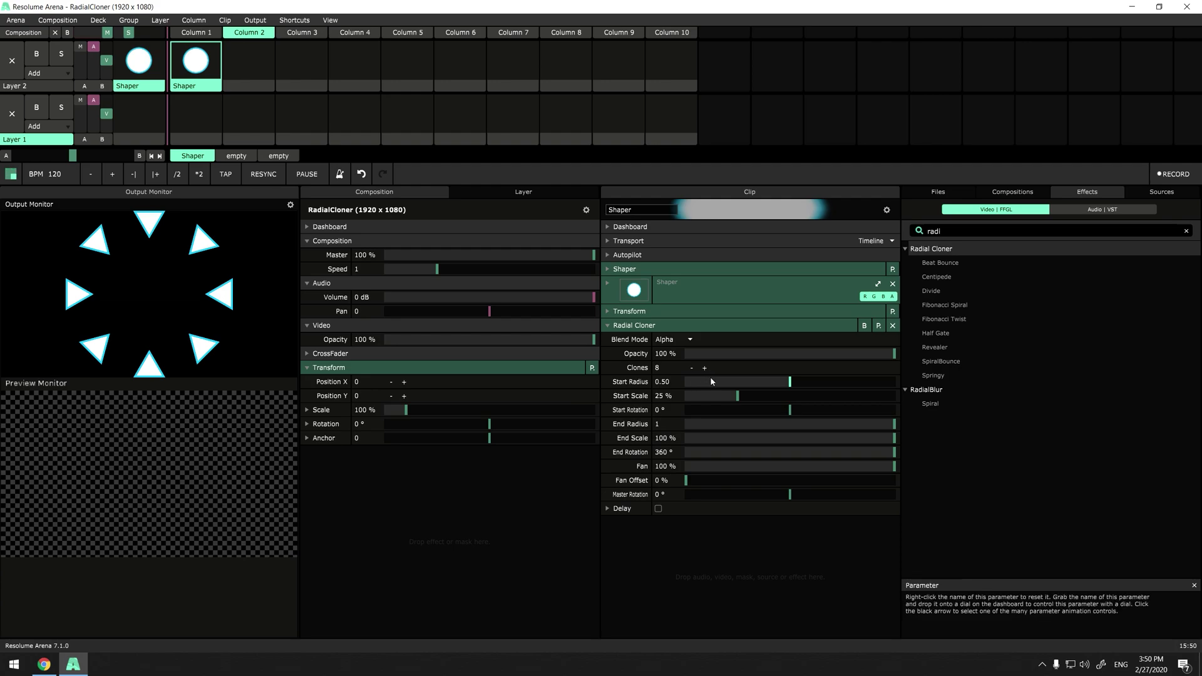
pyautogui.moveTo(790, 384)
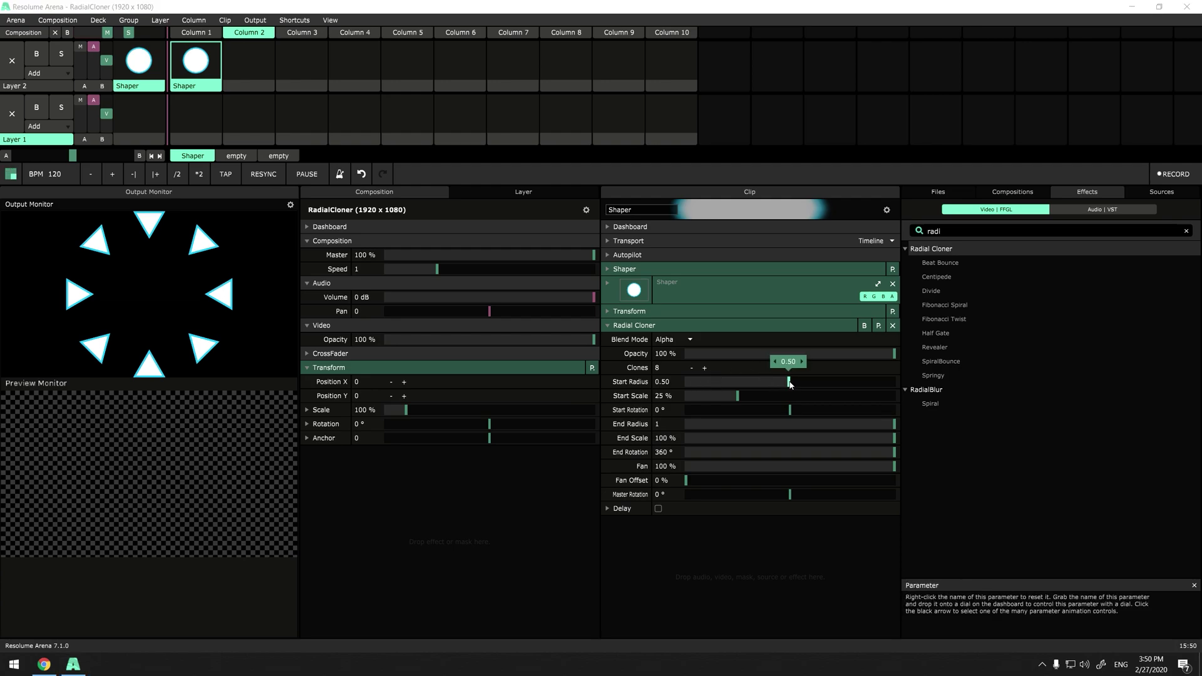
pyautogui.moveTo(790, 384); pyautogui.dragTo(790, 413)
pyautogui.moveTo(894, 439); pyautogui.dragTo(806, 446)
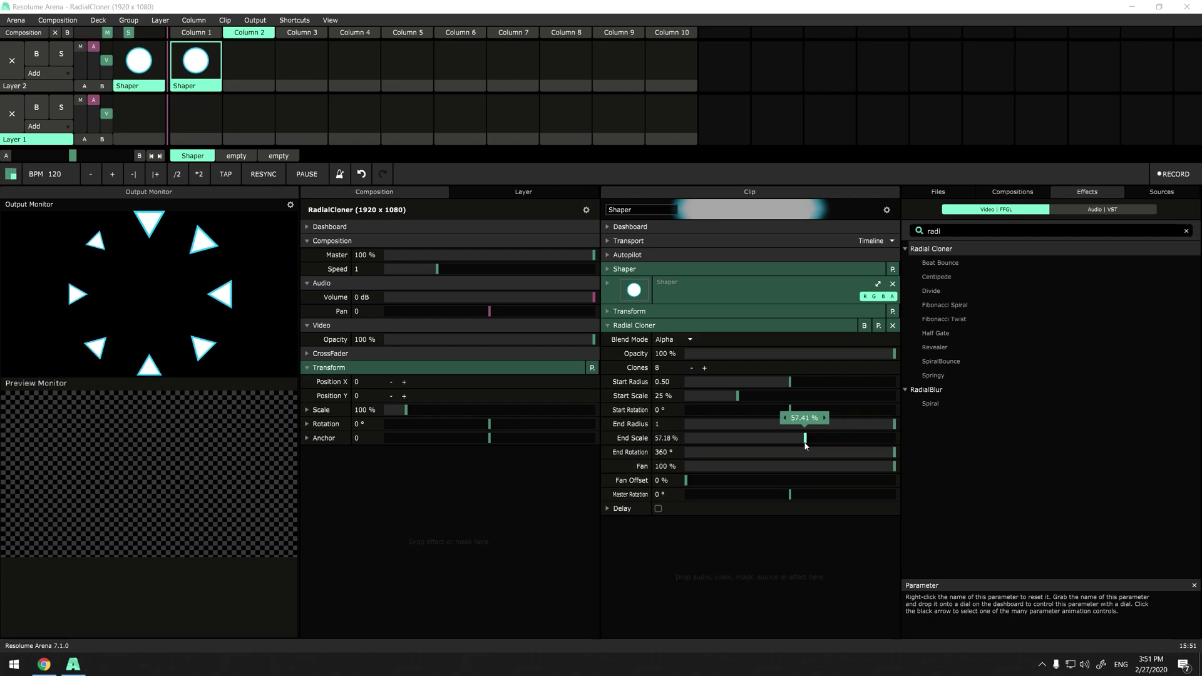
pyautogui.moveTo(894, 424); pyautogui.dragTo(775, 436)
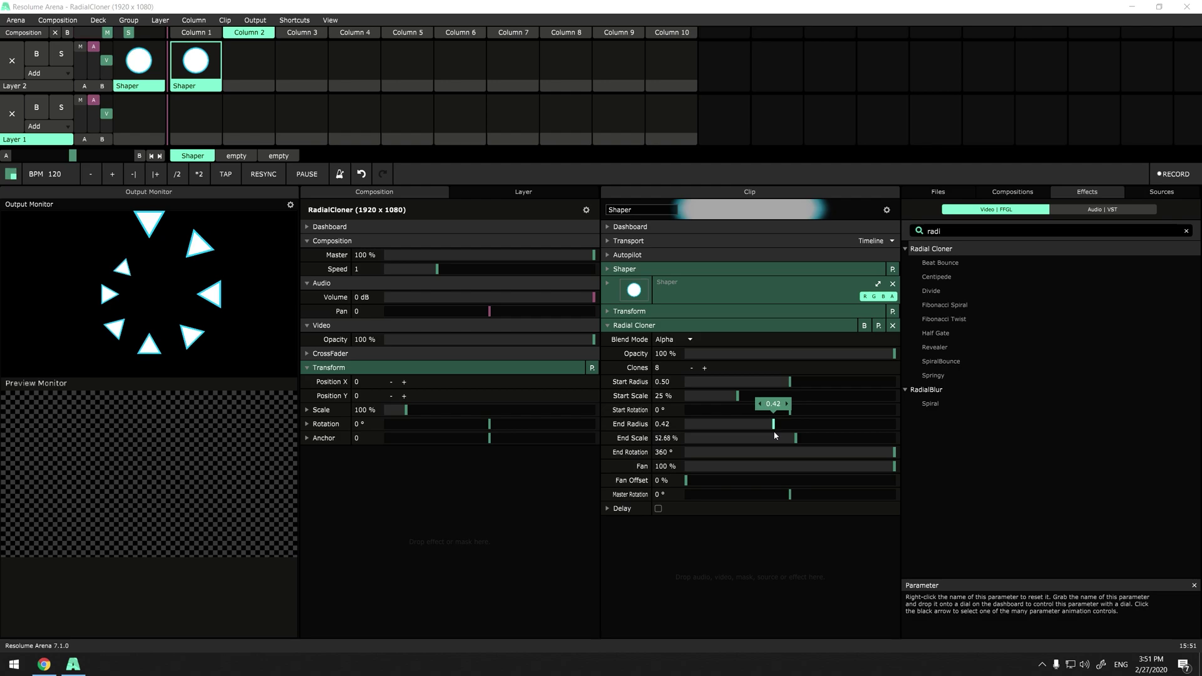
pyautogui.moveTo(889, 453); pyautogui.dragTo(812, 461)
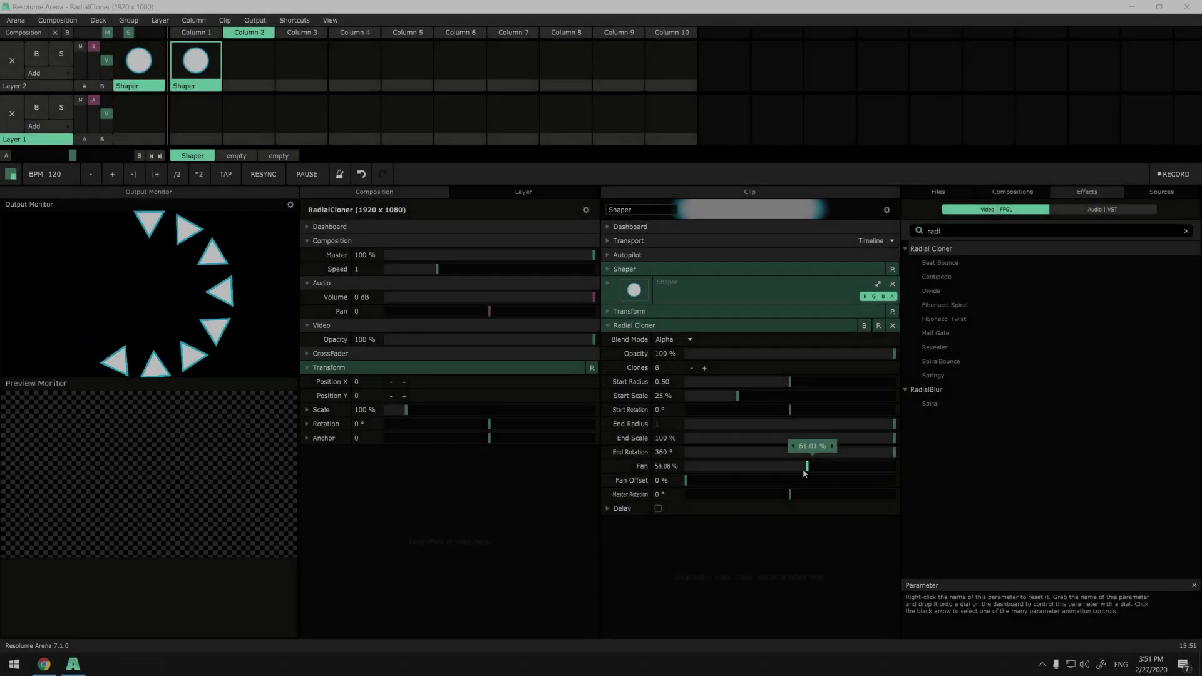
pyautogui.moveTo(805, 474); pyautogui.dragTo(852, 468)
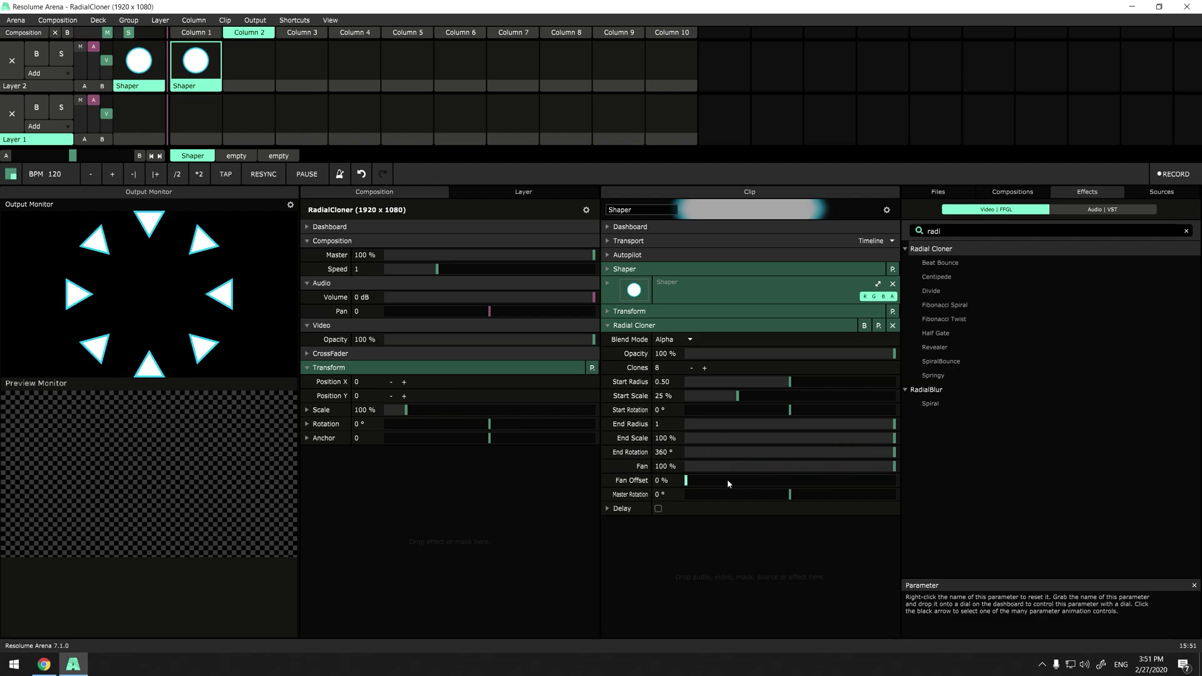
pyautogui.moveTo(701, 481); pyautogui.dragTo(790, 484)
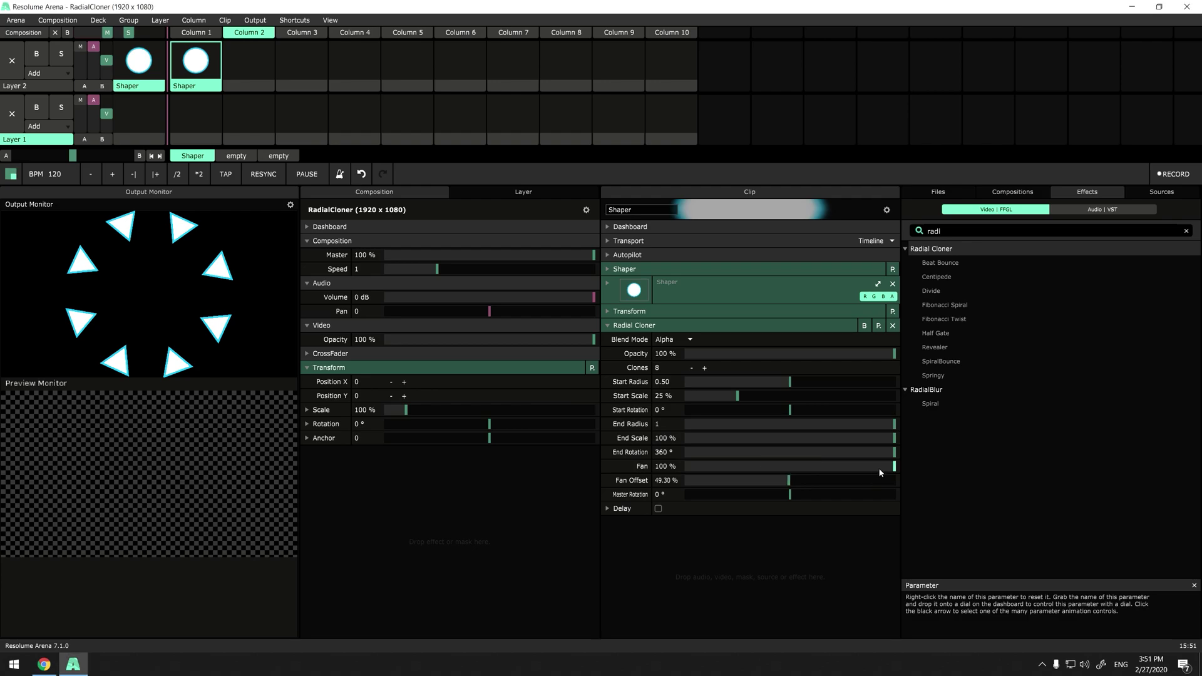
pyautogui.moveTo(892, 467)
pyautogui.mouseDown()
pyautogui.moveTo(685, 479)
pyautogui.moveTo(927, 468)
pyautogui.moveTo(893, 467)
pyautogui.mouseUp()
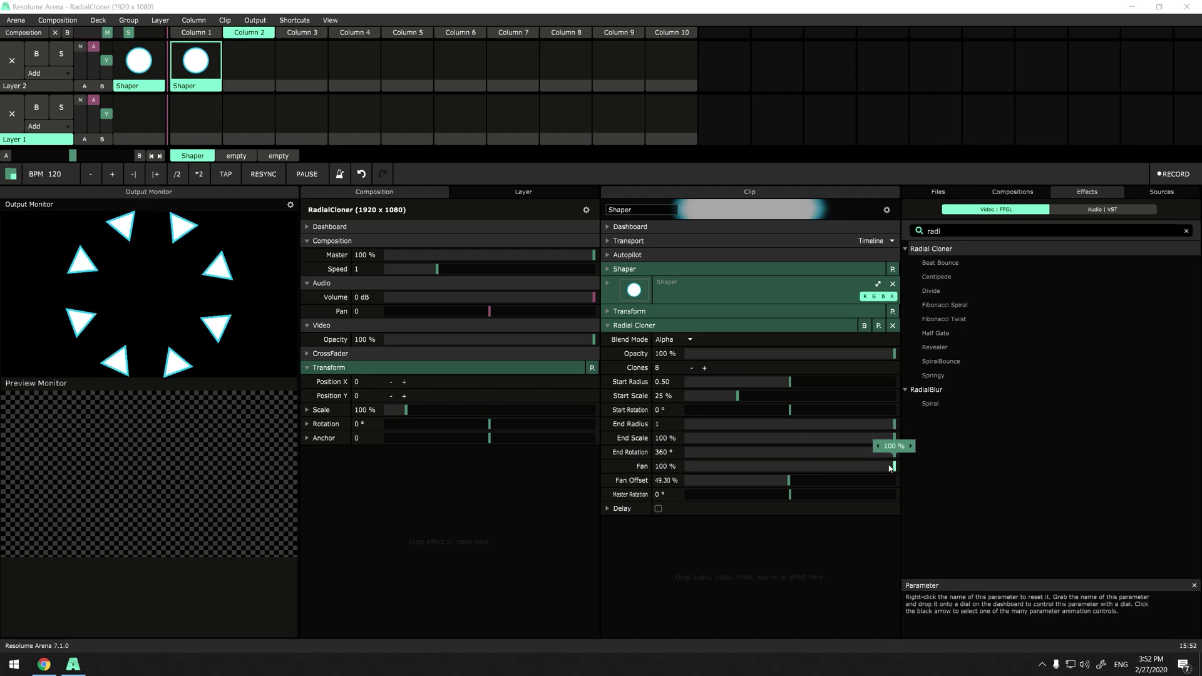
pyautogui.doubleClick(791, 482)
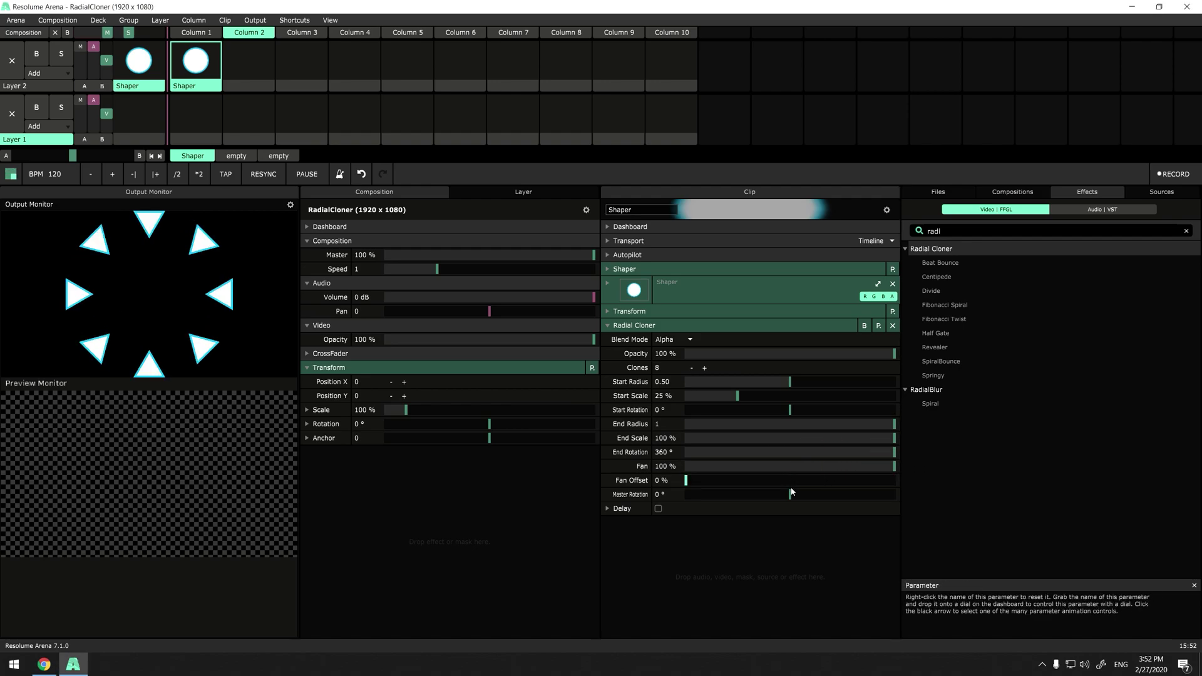
pyautogui.moveTo(791, 492)
pyautogui.mouseDown()
pyautogui.moveTo(712, 494)
pyautogui.moveTo(826, 495)
pyautogui.moveTo(782, 498)
pyautogui.mouseUp()
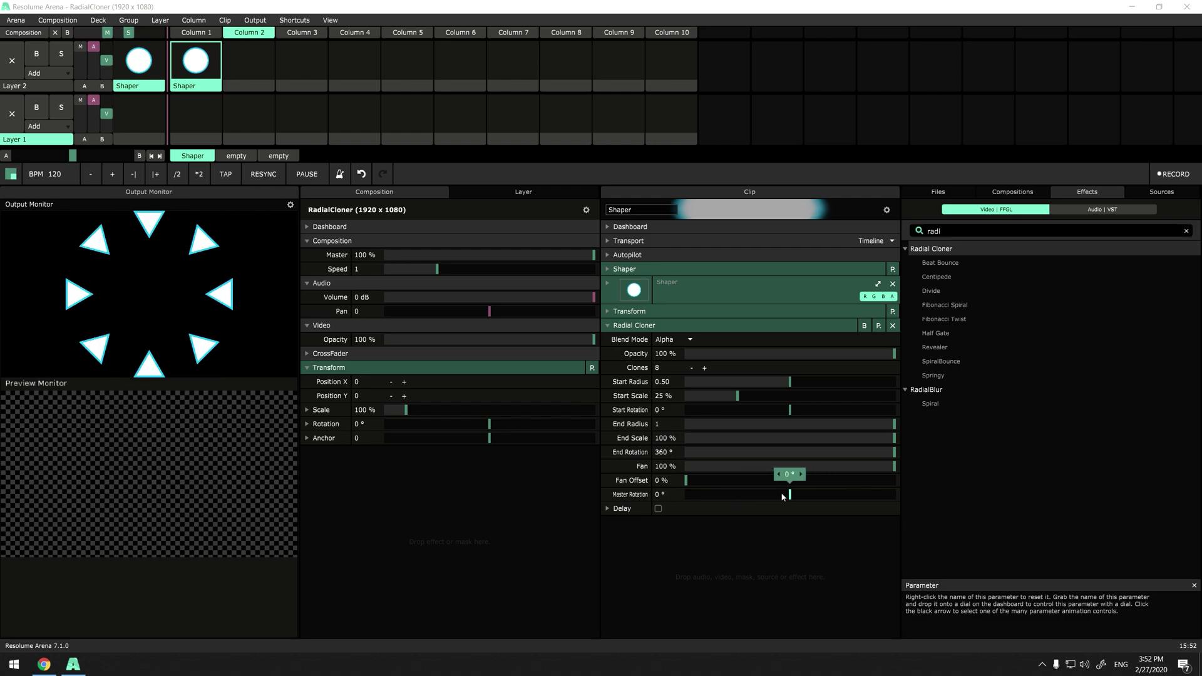
# Check the cloner's delay order, then change the triangles' fill from white to a reddish colour.
pyautogui.click(608, 509)
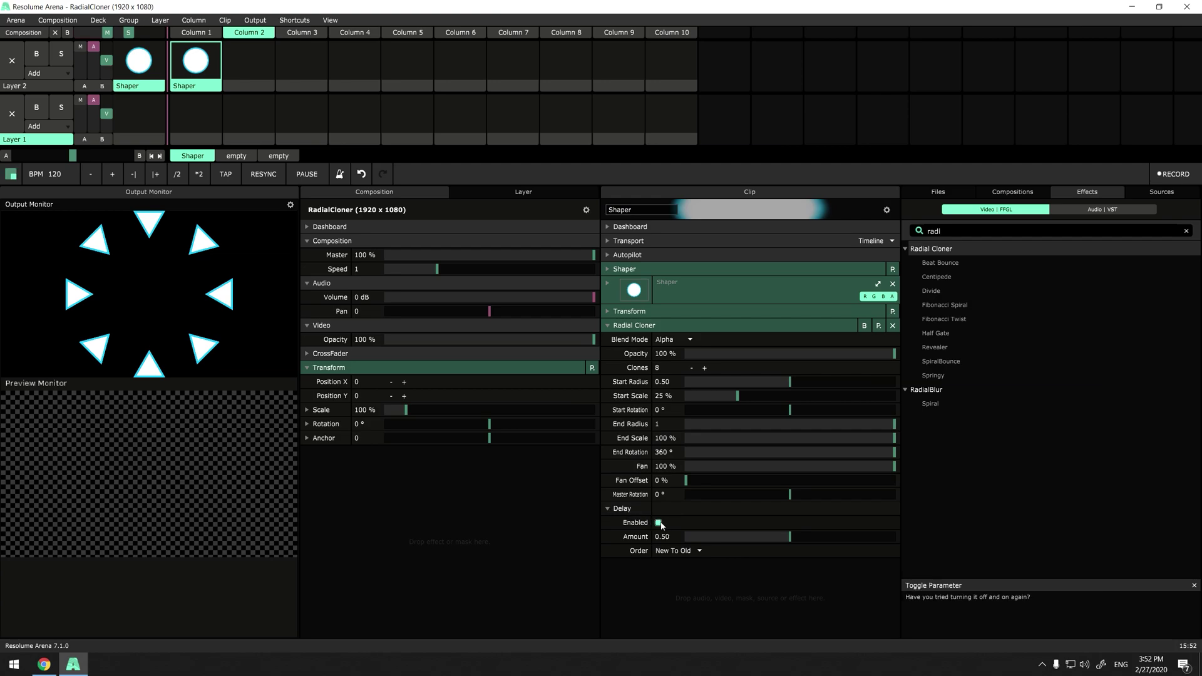
pyautogui.click(698, 552)
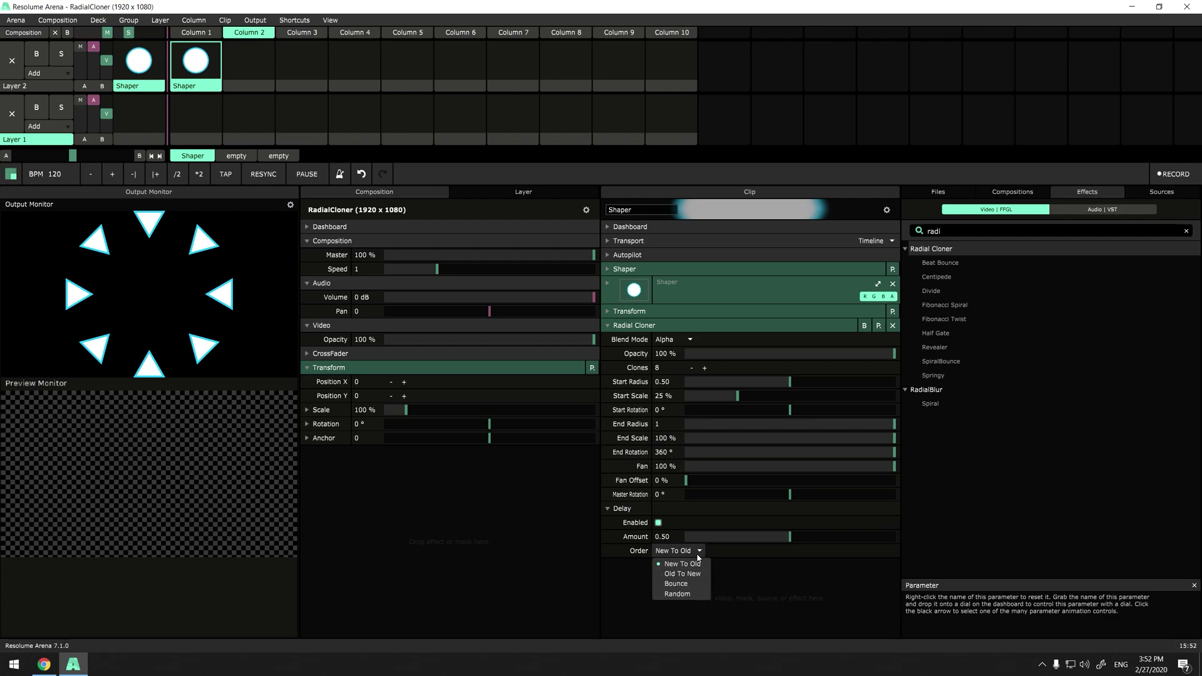
pyautogui.click(698, 555)
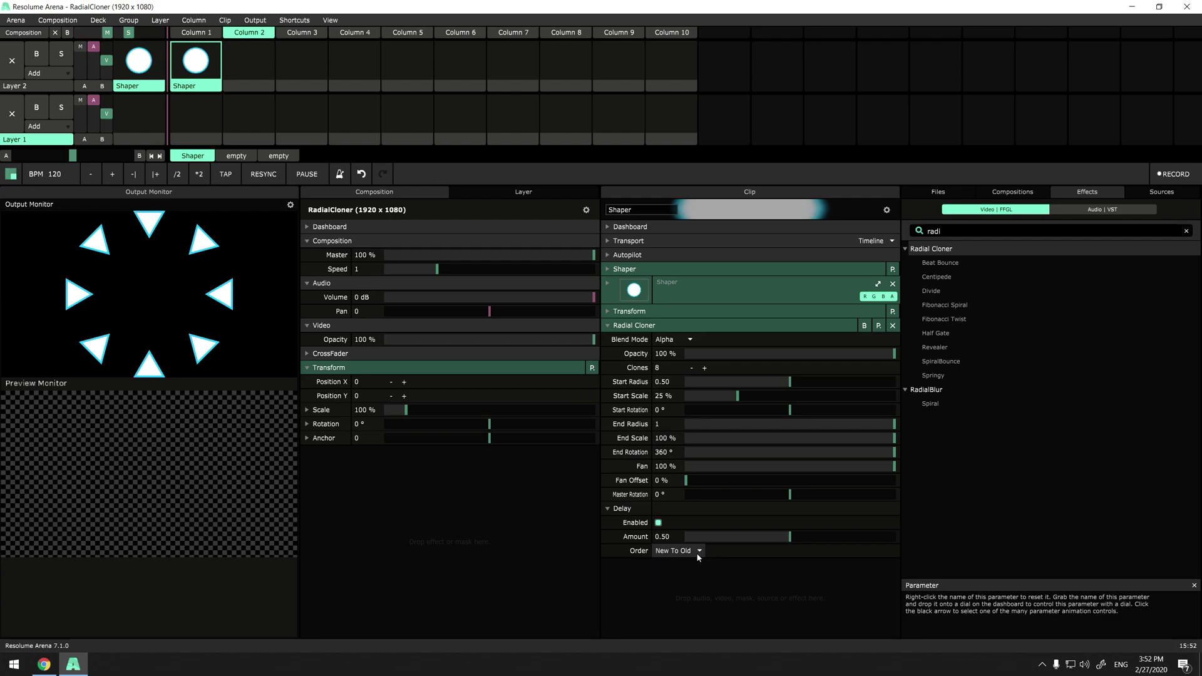
pyautogui.click(606, 269)
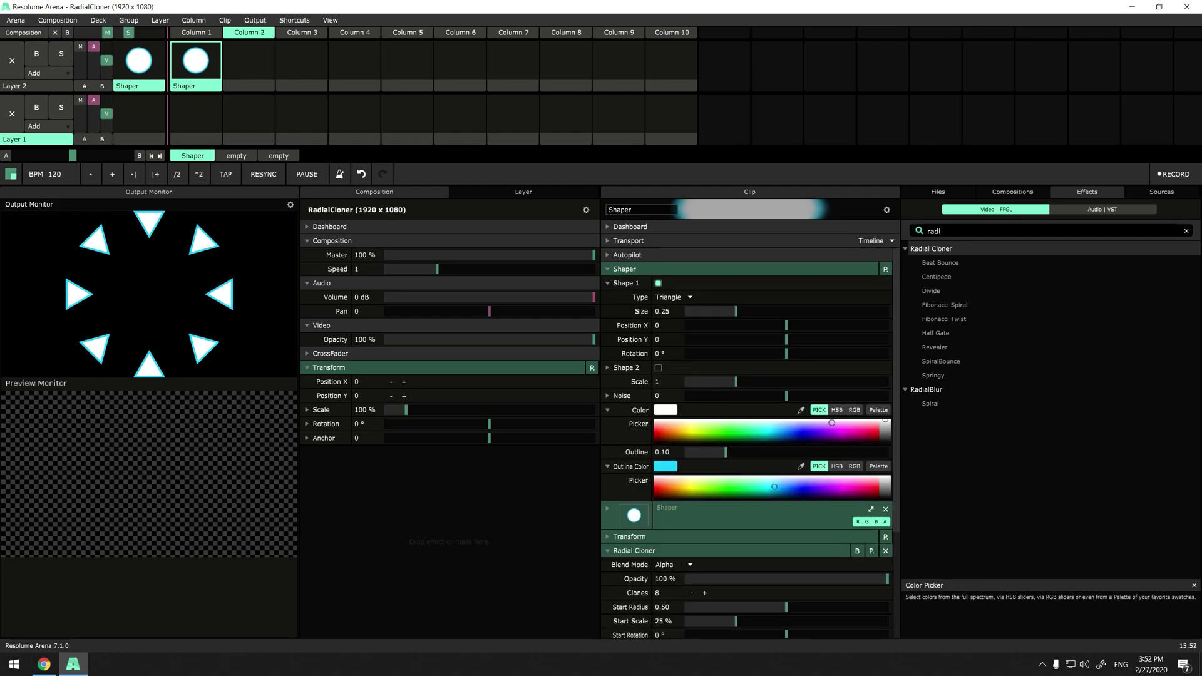
pyautogui.moveTo(862, 426)
pyautogui.mouseDown()
pyautogui.moveTo(701, 432)
pyautogui.moveTo(852, 431)
pyautogui.mouseUp()
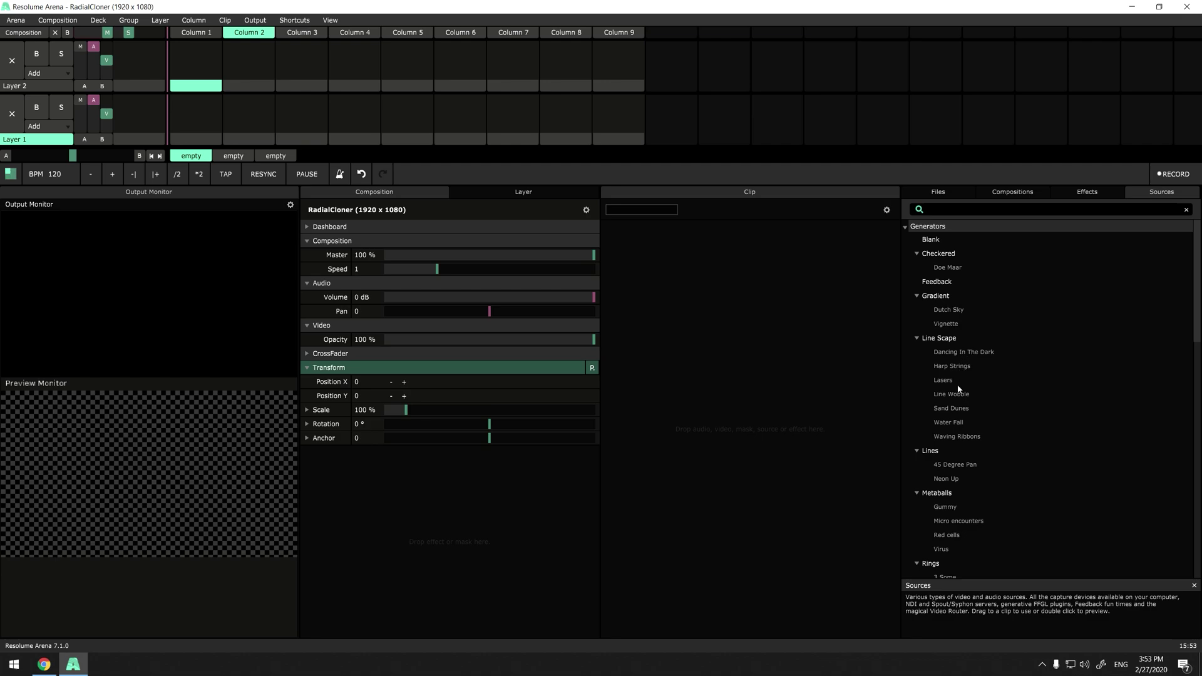
# Place a new Shaper clip in Layer 2 Column 1, launch it, and set its shape to Rectangle.
pyautogui.scroll(-6, 955, 435)
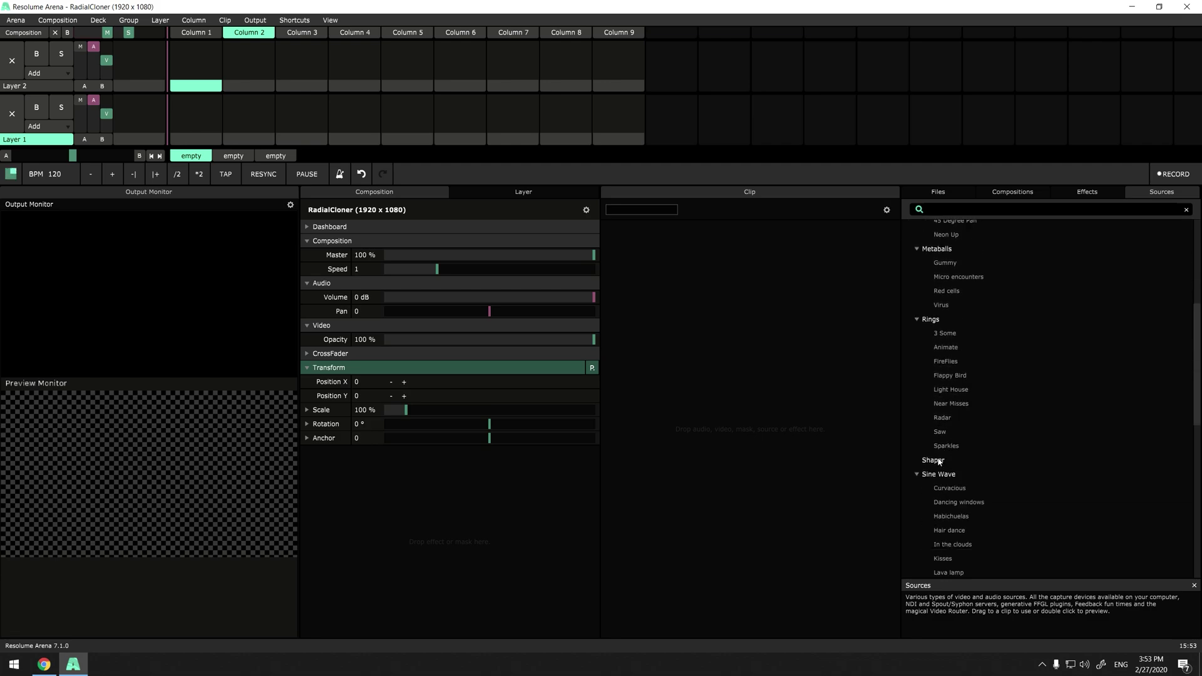
pyautogui.moveTo(936, 461); pyautogui.dragTo(191, 83)
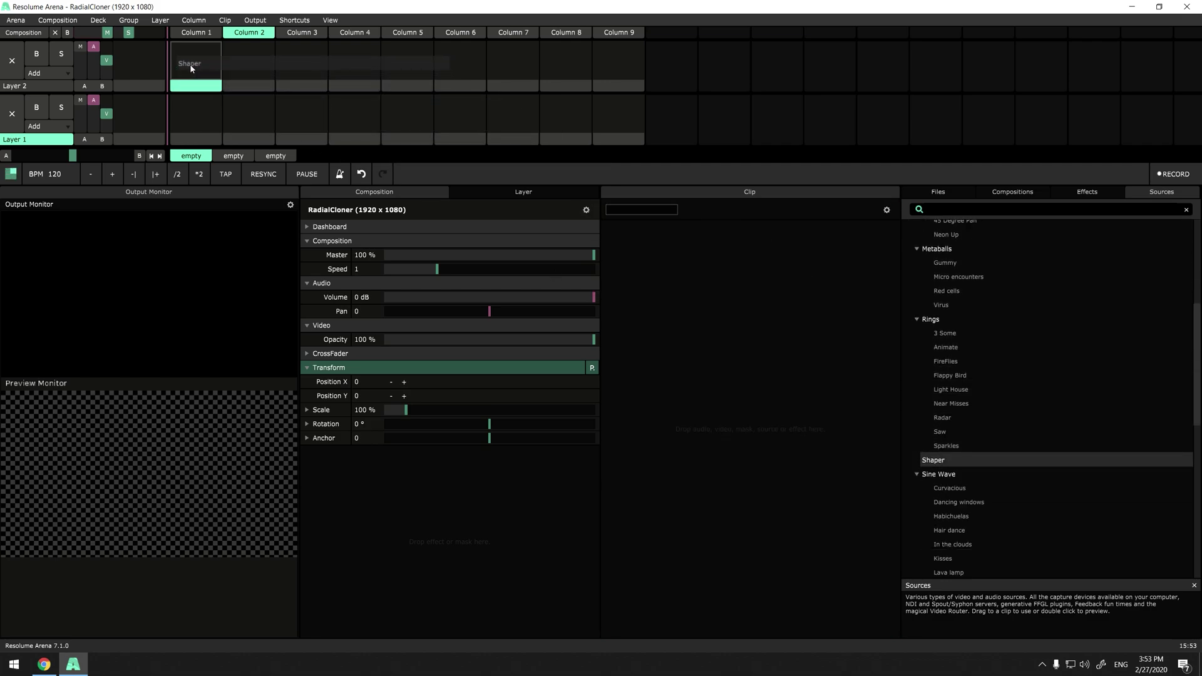
pyautogui.click(193, 73)
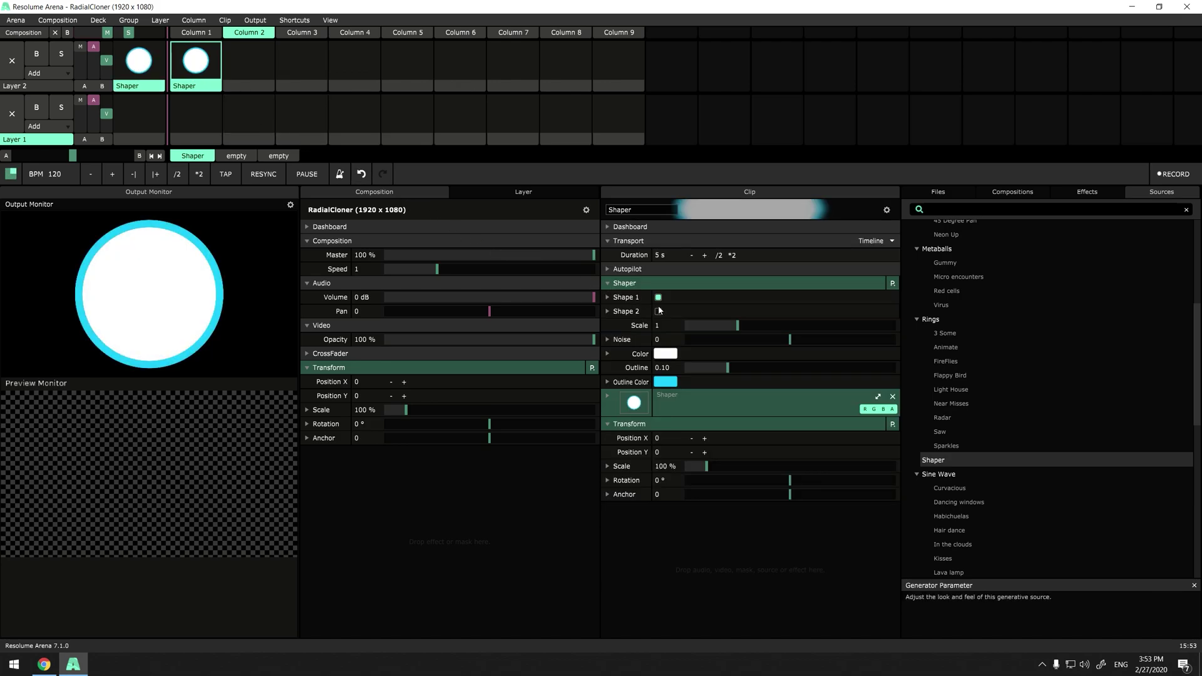
pyautogui.click(608, 299)
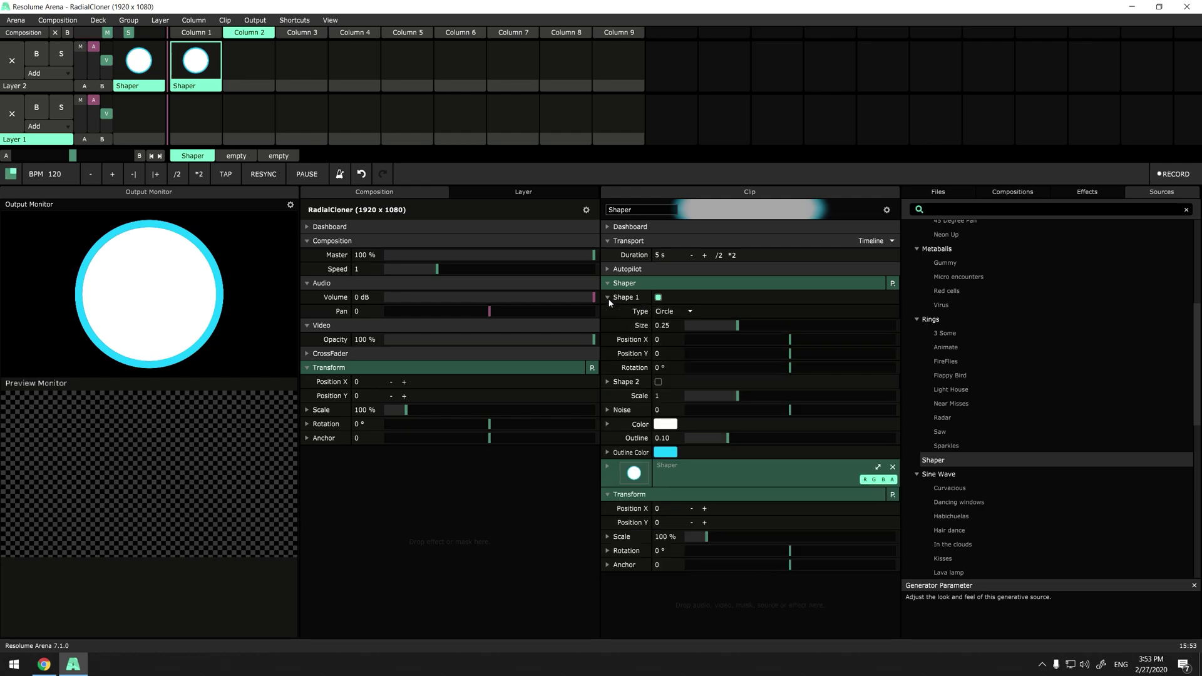
pyautogui.click(690, 311)
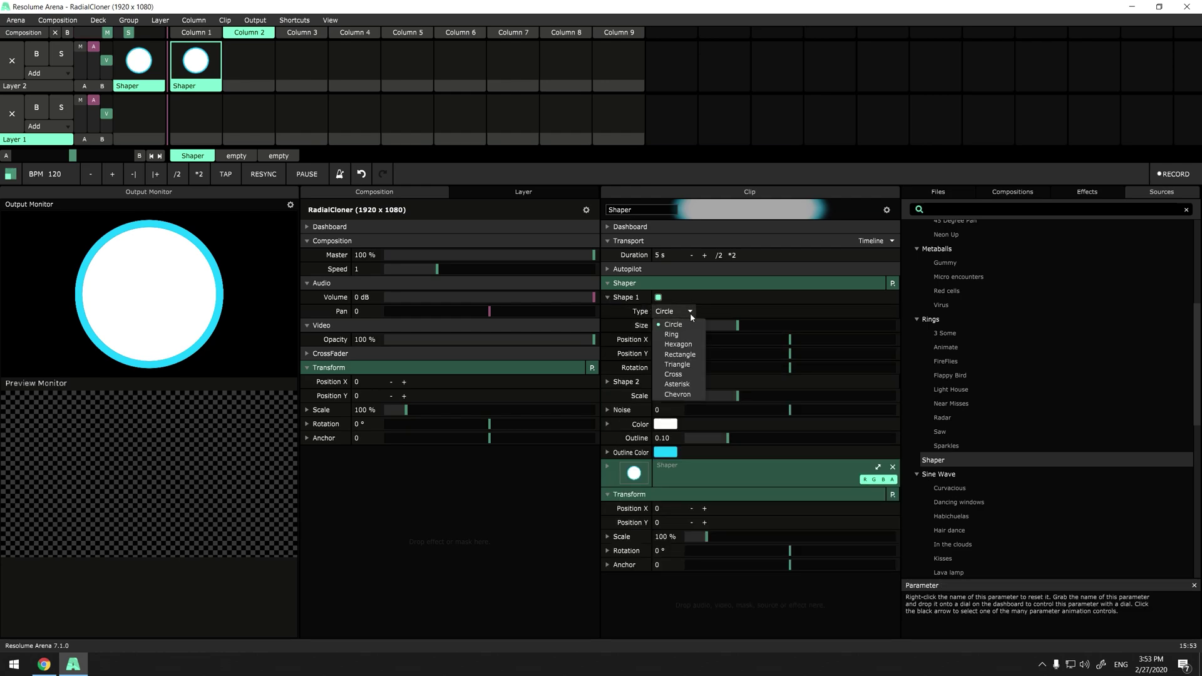
pyautogui.click(695, 356)
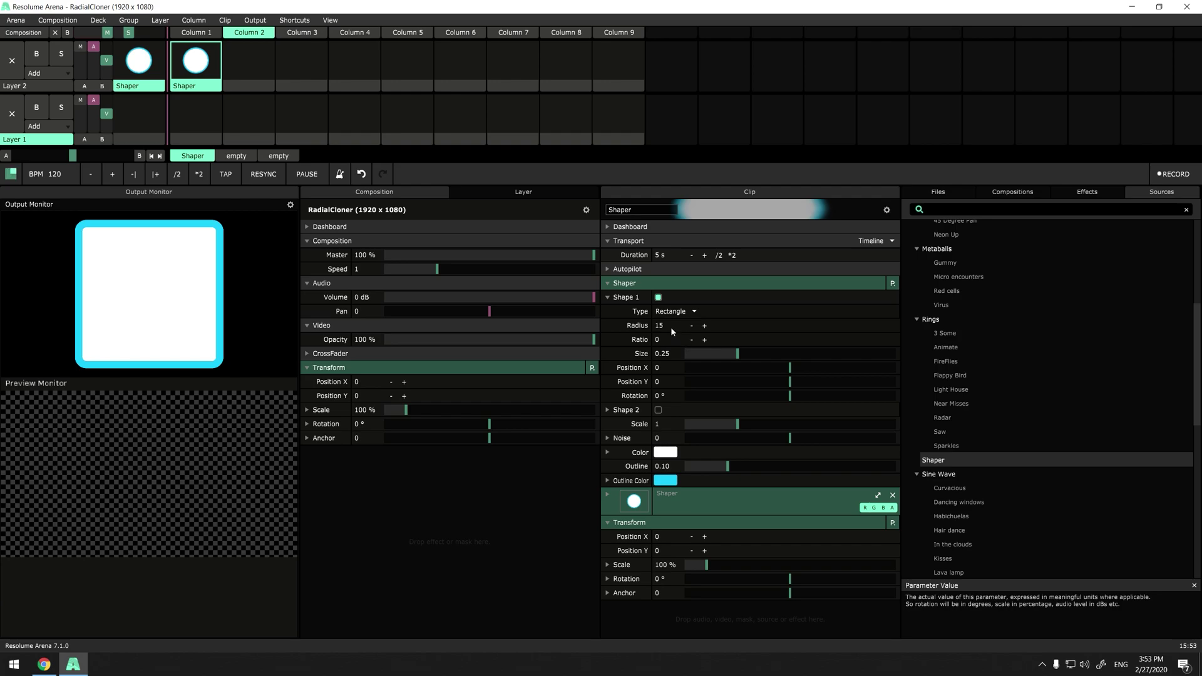
# Give the rectangle a black fill colour and a white outline colour.
pyautogui.click(669, 454)
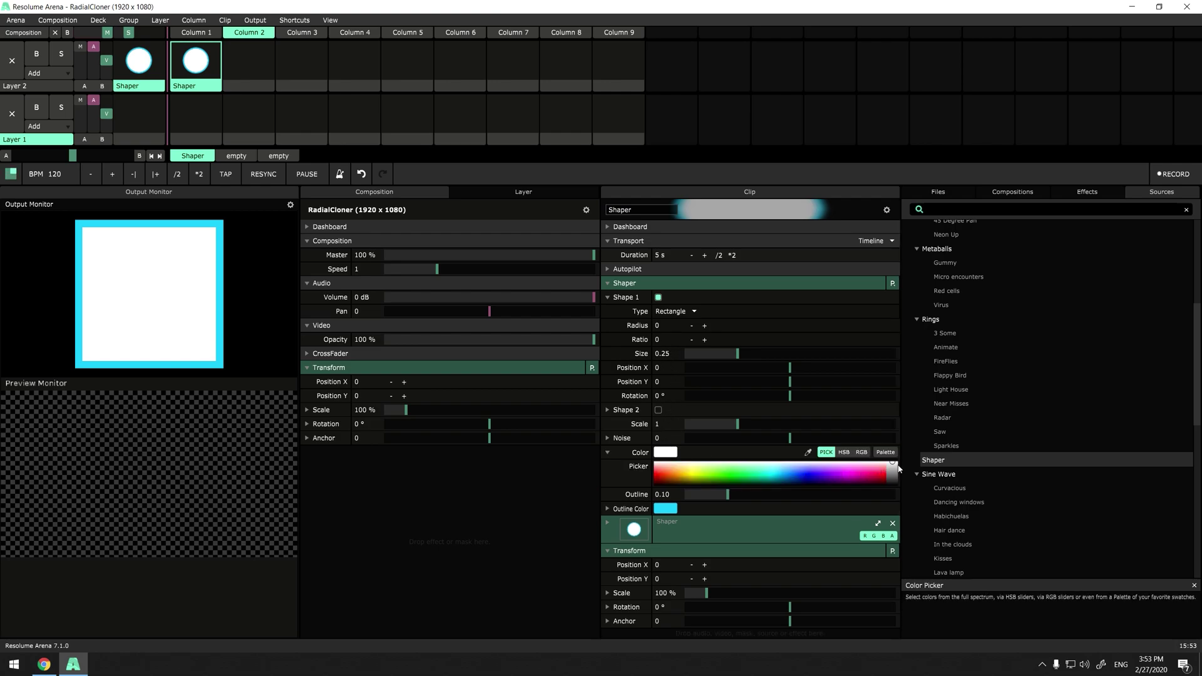
pyautogui.moveTo(900, 469); pyautogui.dragTo(896, 484)
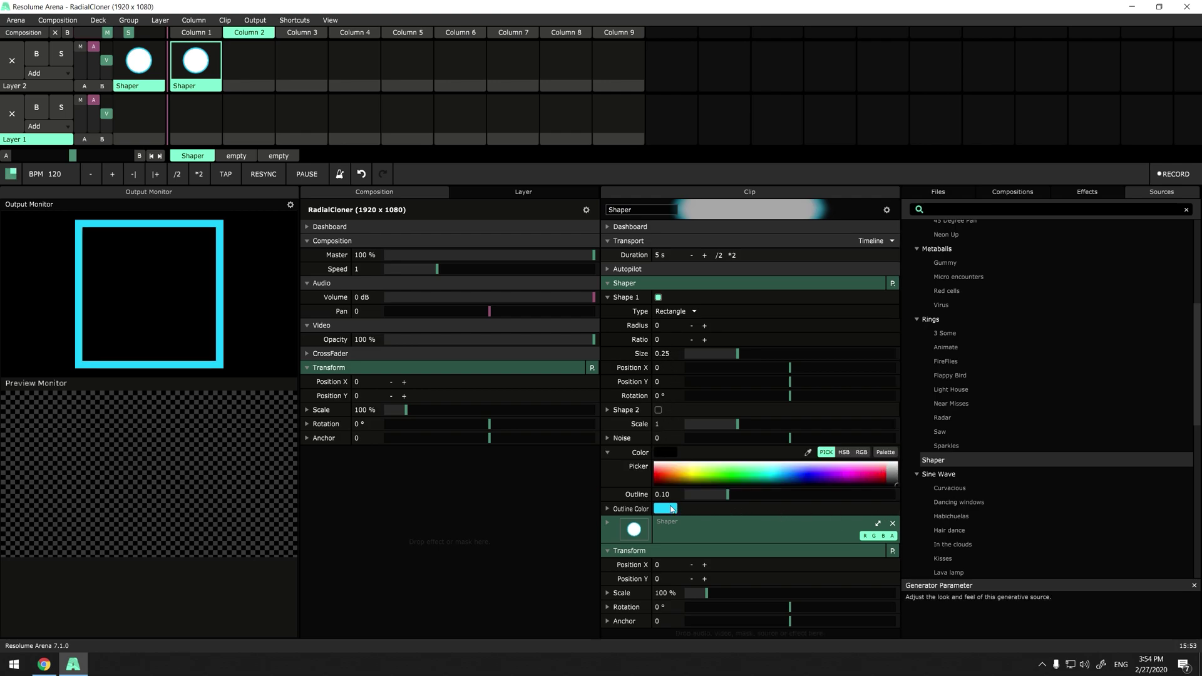
pyautogui.click(672, 509)
pyautogui.moveTo(888, 532); pyautogui.dragTo(888, 520)
pyautogui.click(607, 283)
pyautogui.click(1087, 192)
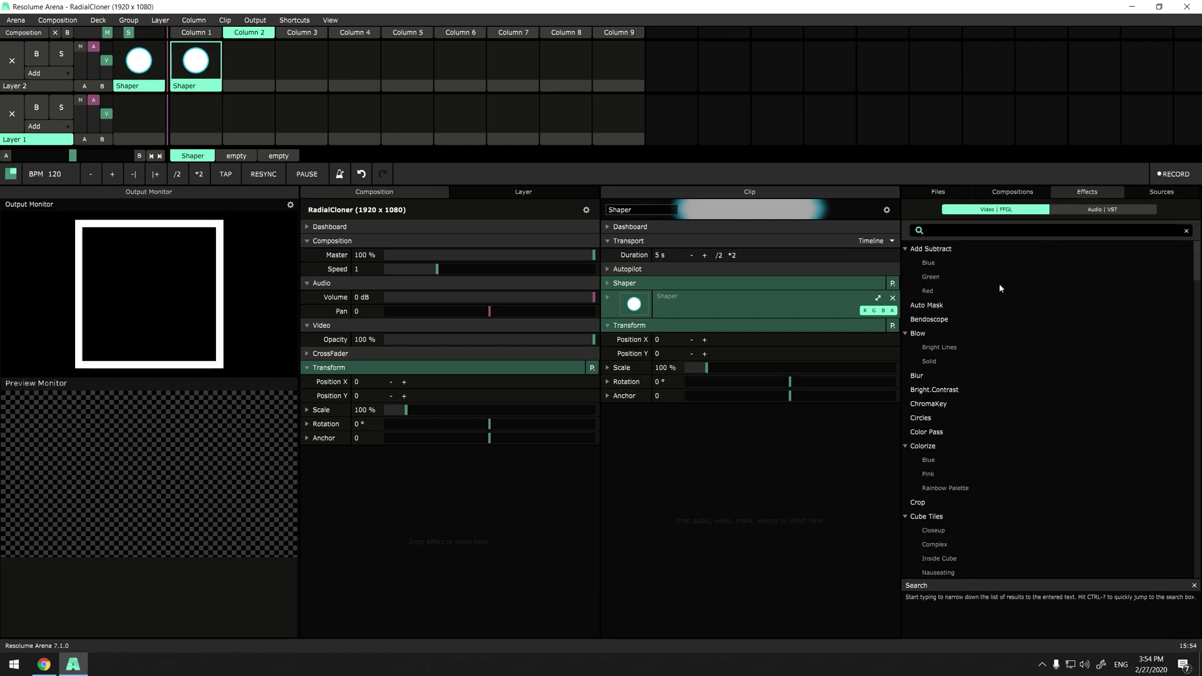
# Apply Radial Cloner to the square clip, reduce it to 4 clones, and set Start Radius to 0.40.
pyautogui.click(948, 230)
pyautogui.write('radi')
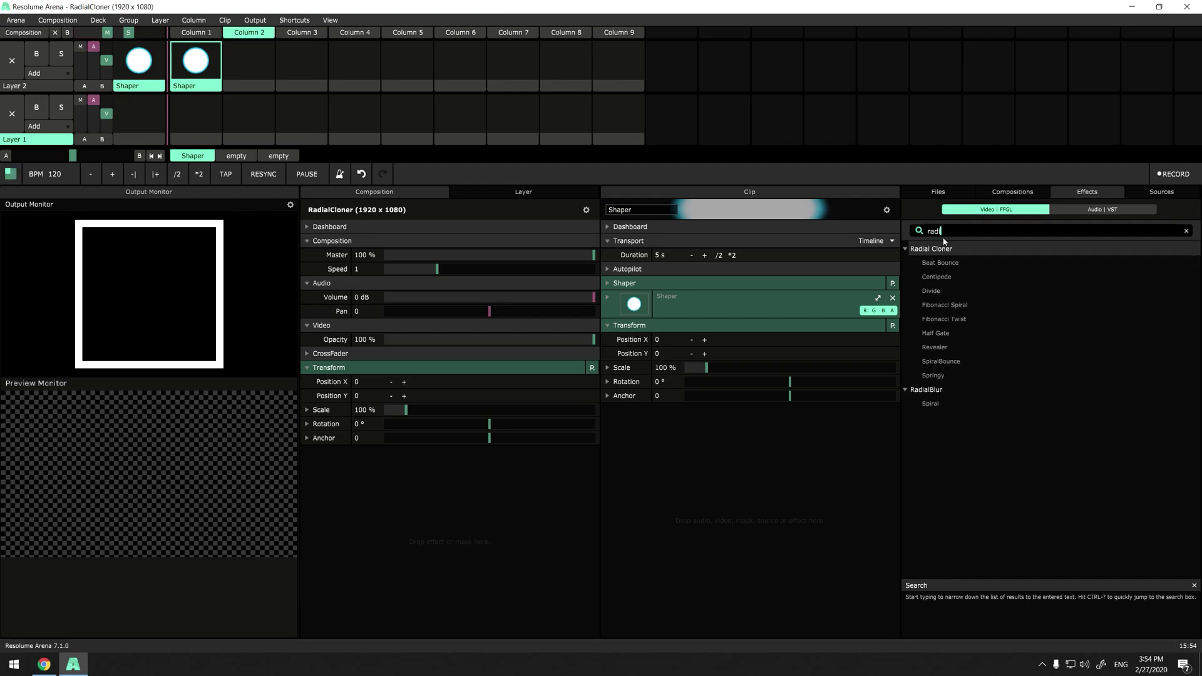
pyautogui.moveTo(933, 249); pyautogui.dragTo(724, 437)
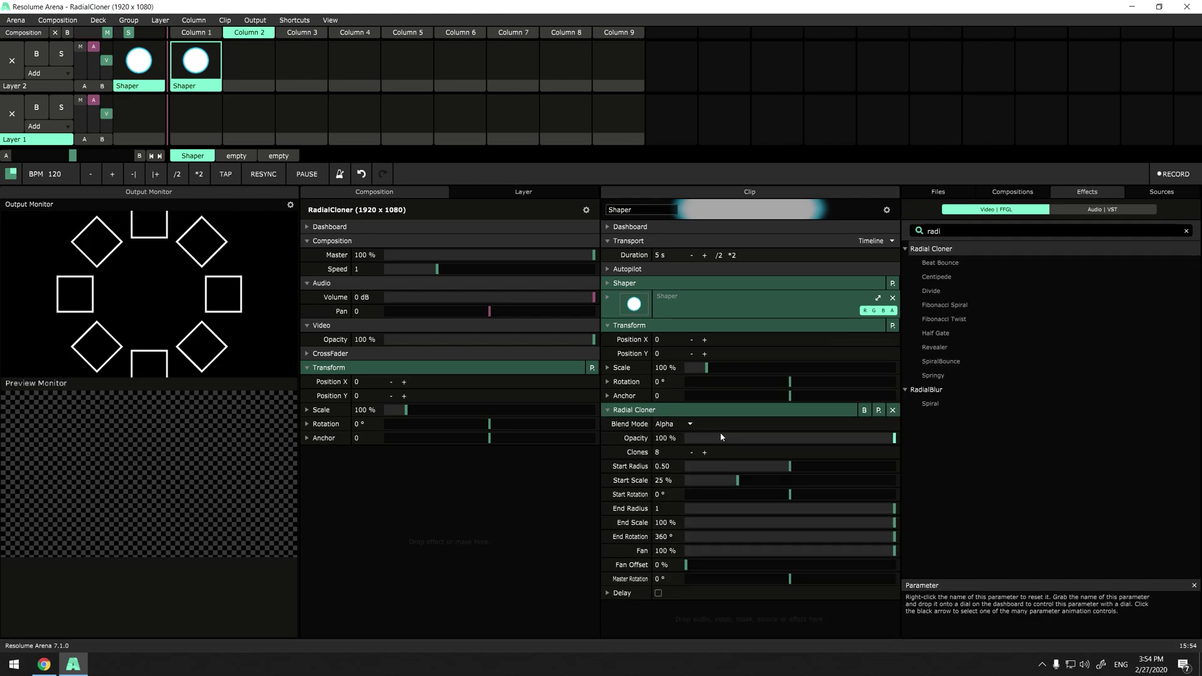
pyautogui.click(690, 453)
pyautogui.click(690, 452)
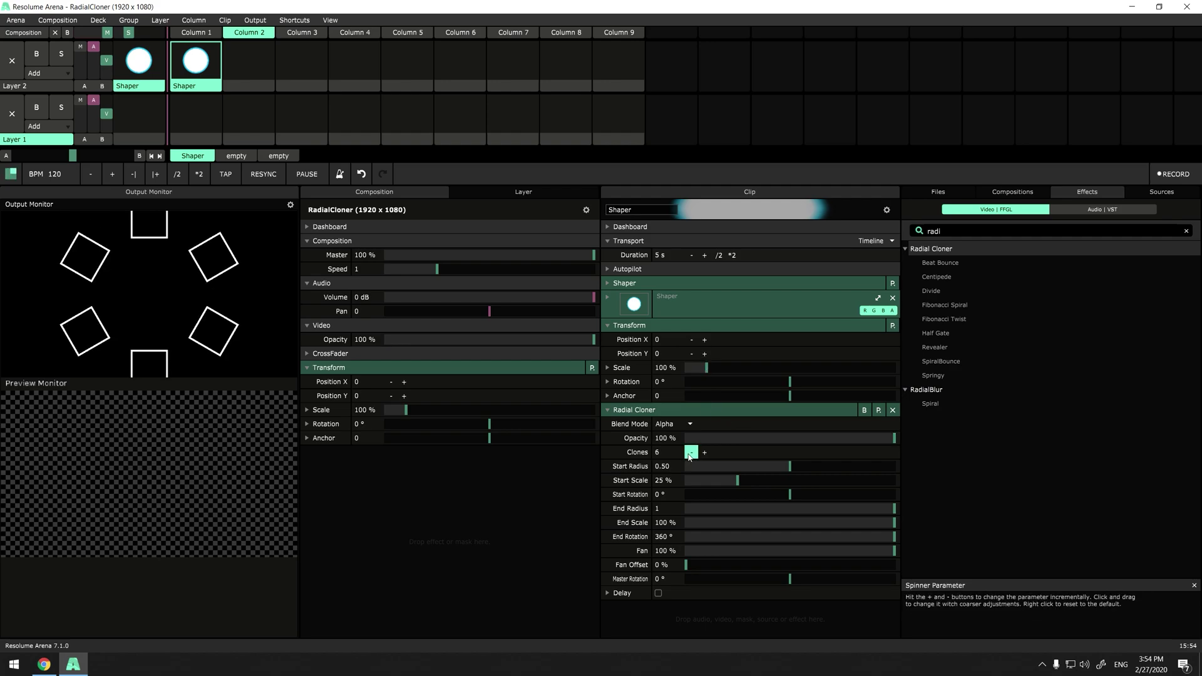
pyautogui.click(690, 453)
pyautogui.click(690, 453)
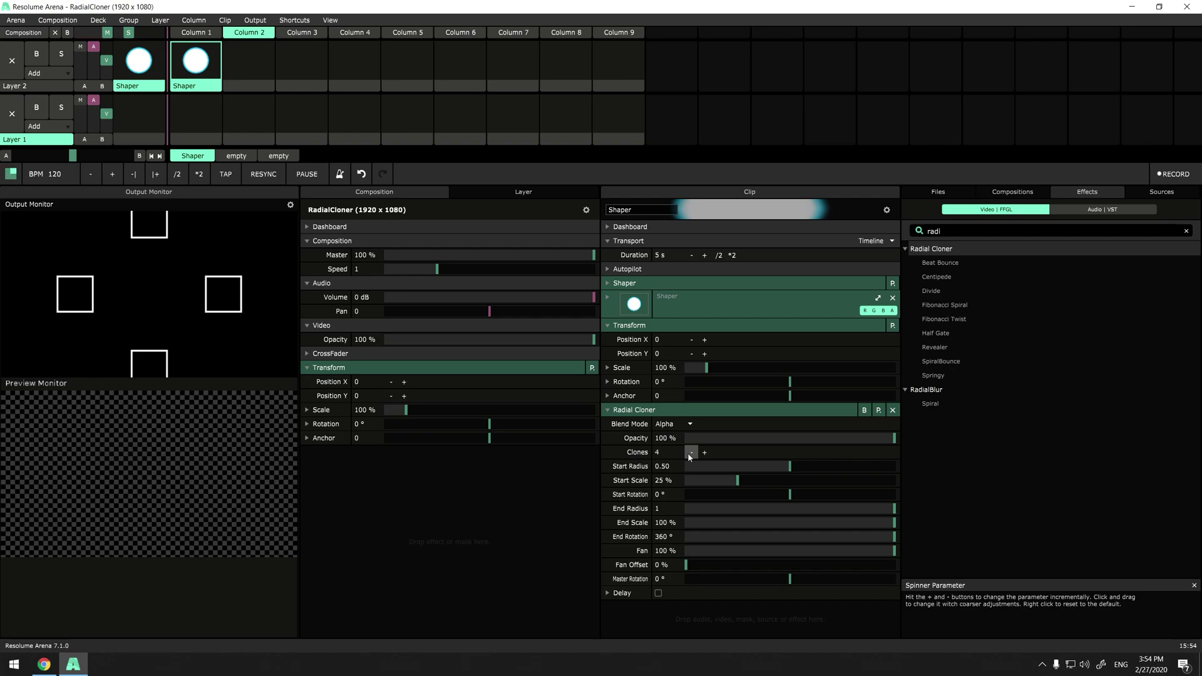
pyautogui.moveTo(789, 467); pyautogui.dragTo(770, 475)
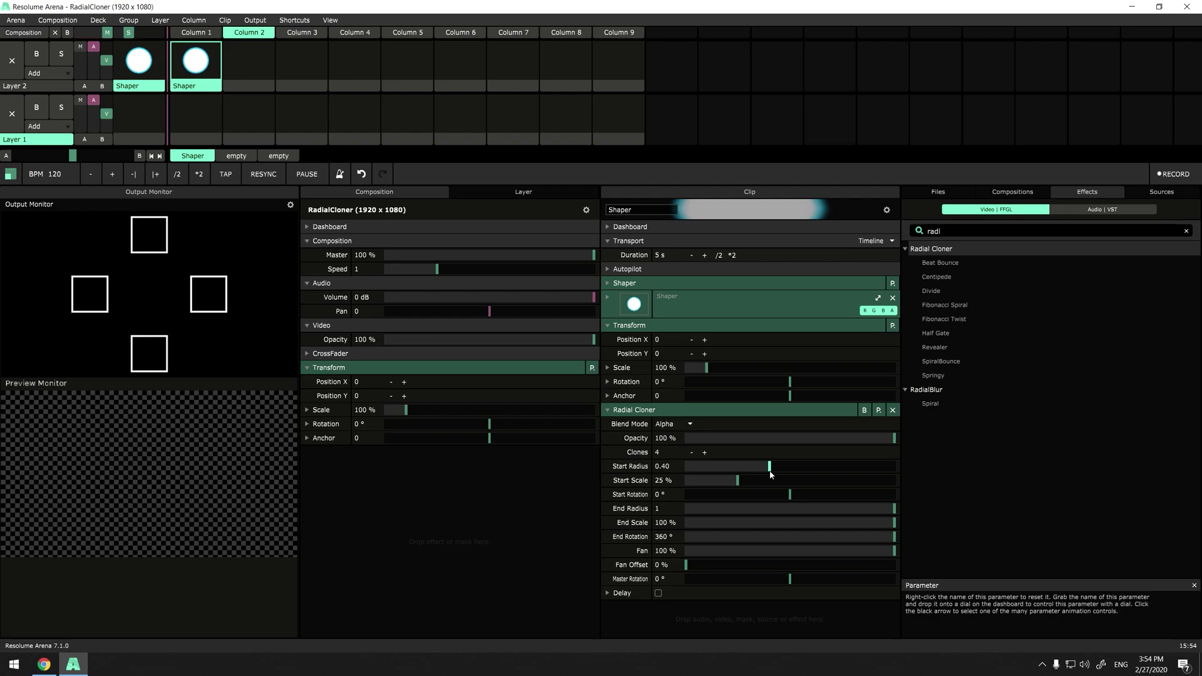
# Animate Start Radius on a paused Timeline and lower its upper range to about 0.25.
pyautogui.click(608, 466)
pyautogui.click(546, 340)
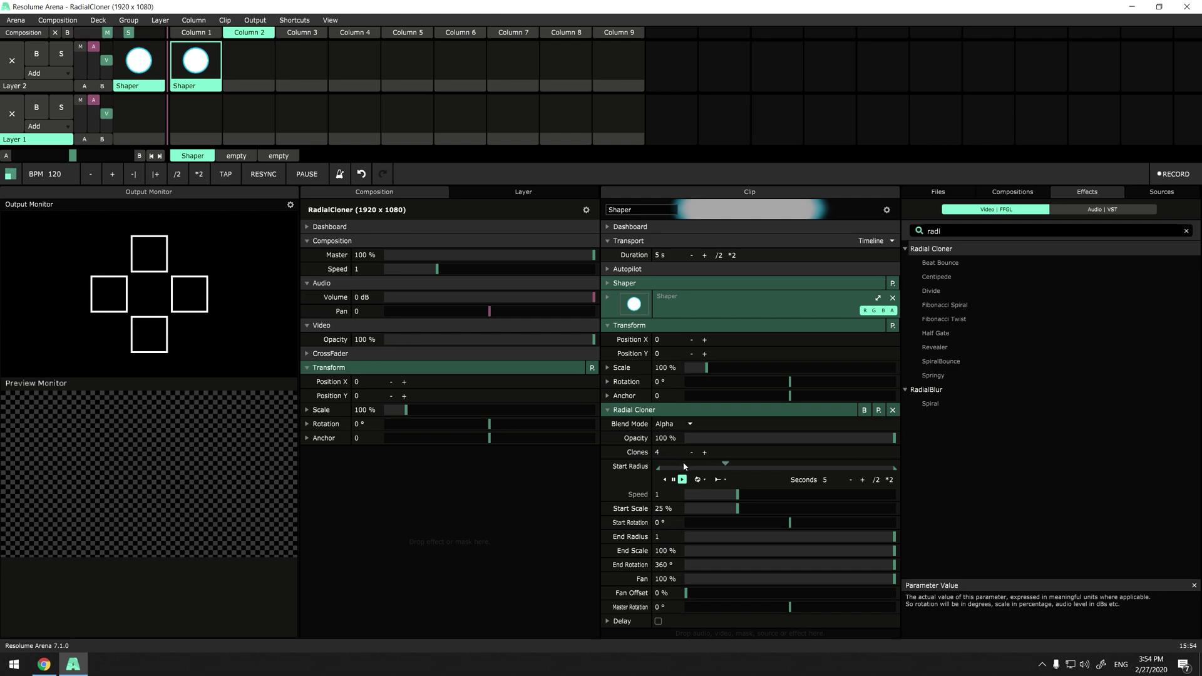
pyautogui.click(673, 479)
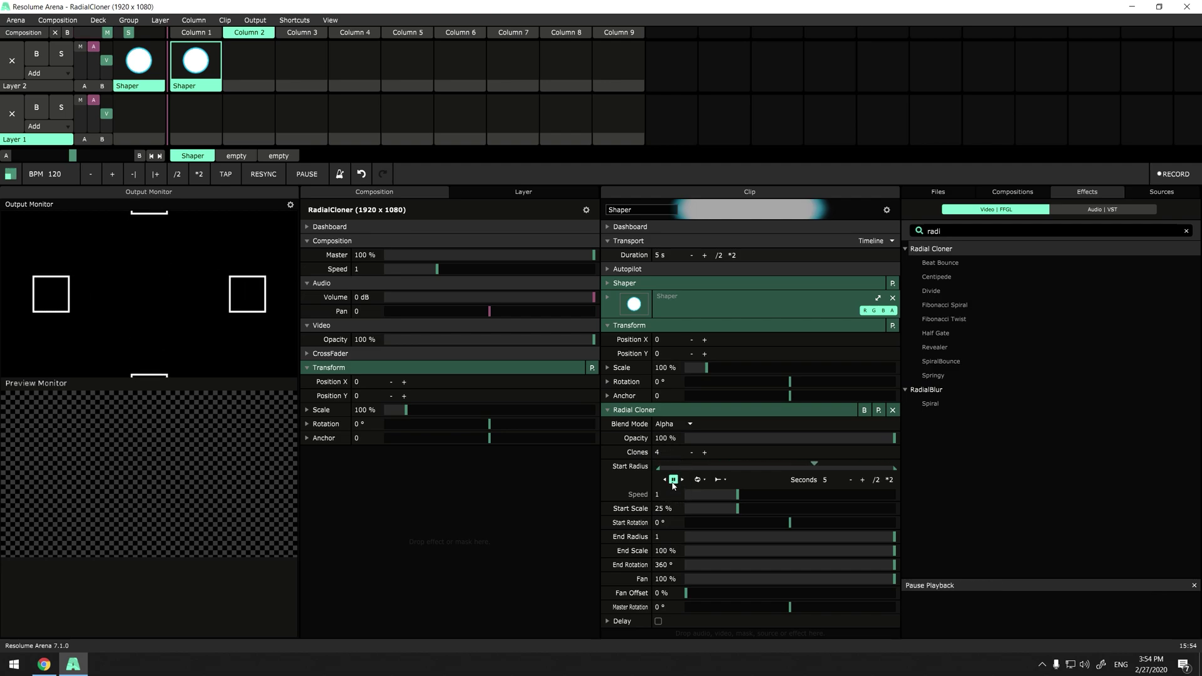
pyautogui.moveTo(894, 457)
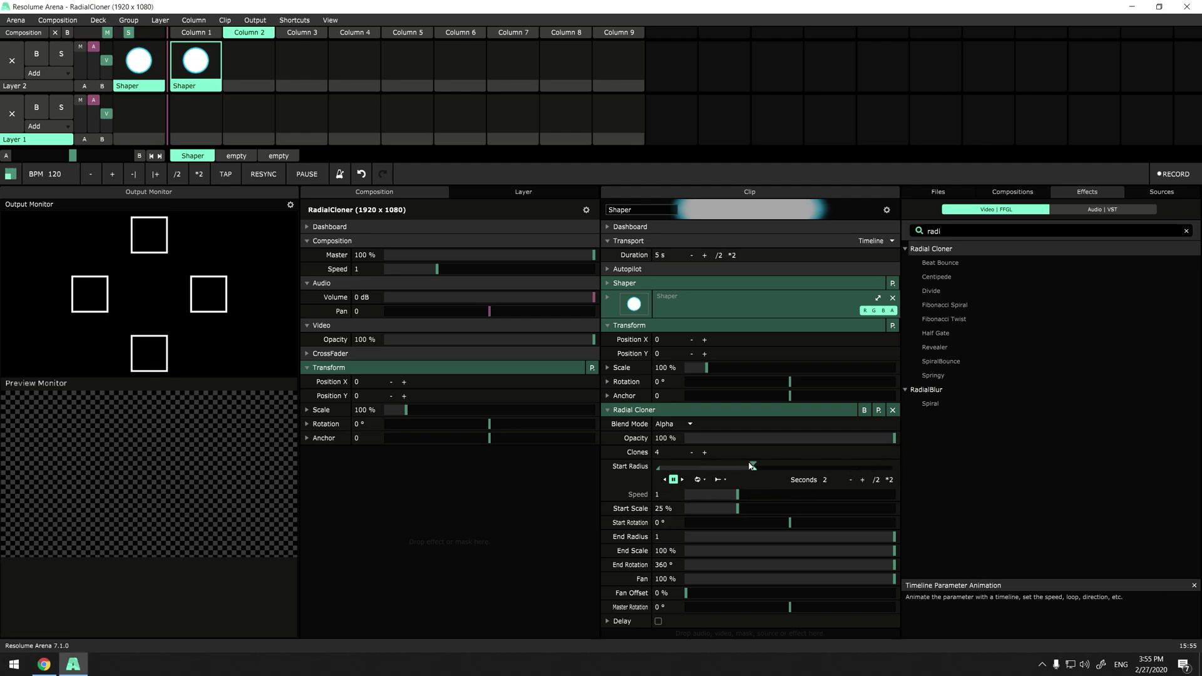
pyautogui.moveTo(752, 467)
pyautogui.mouseDown()
pyautogui.moveTo(718, 467)
pyautogui.moveTo(754, 467)
pyautogui.mouseUp()
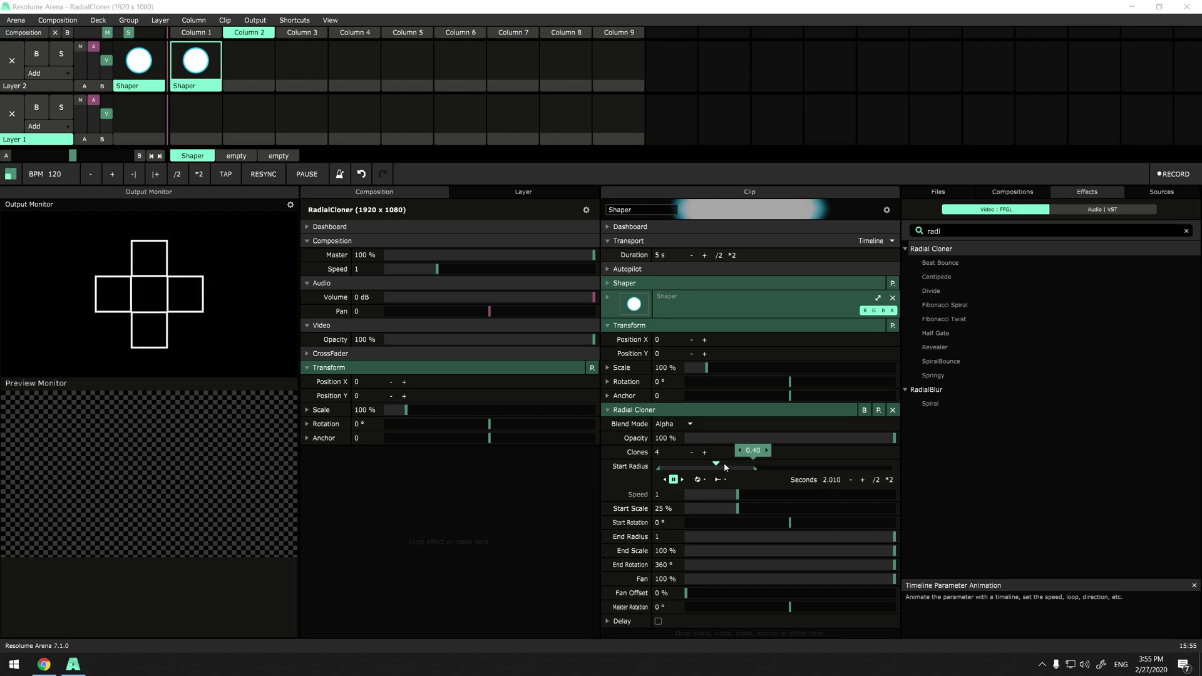
pyautogui.moveTo(718, 467)
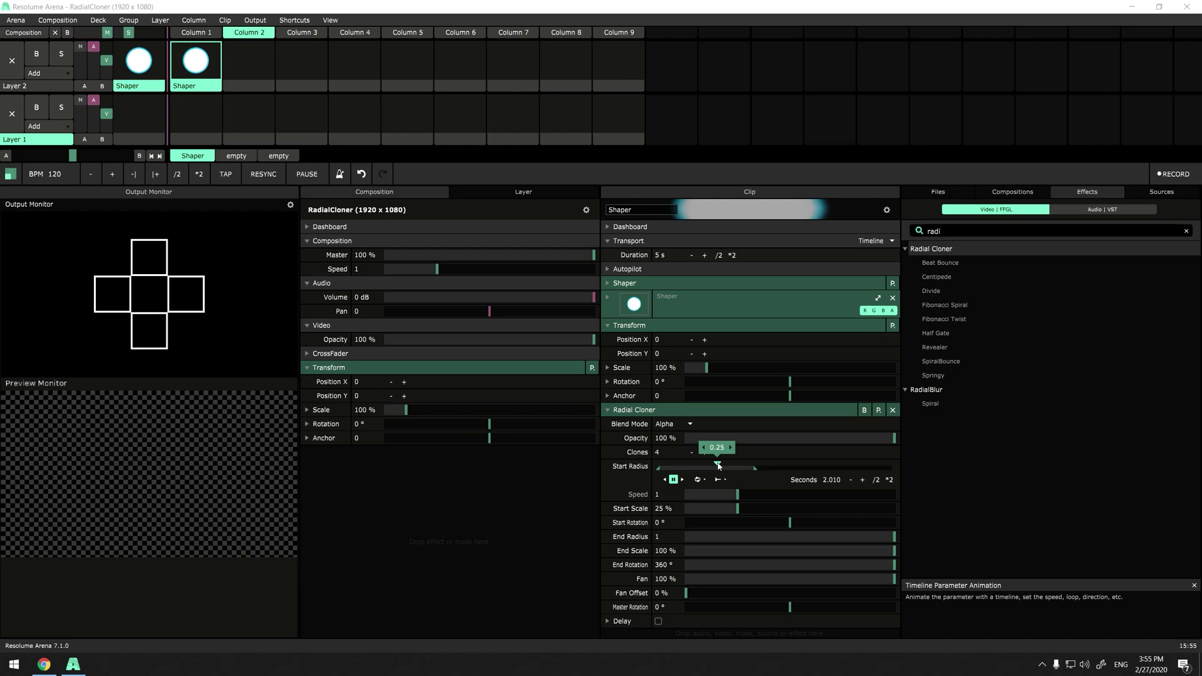
pyautogui.moveTo(659, 468)
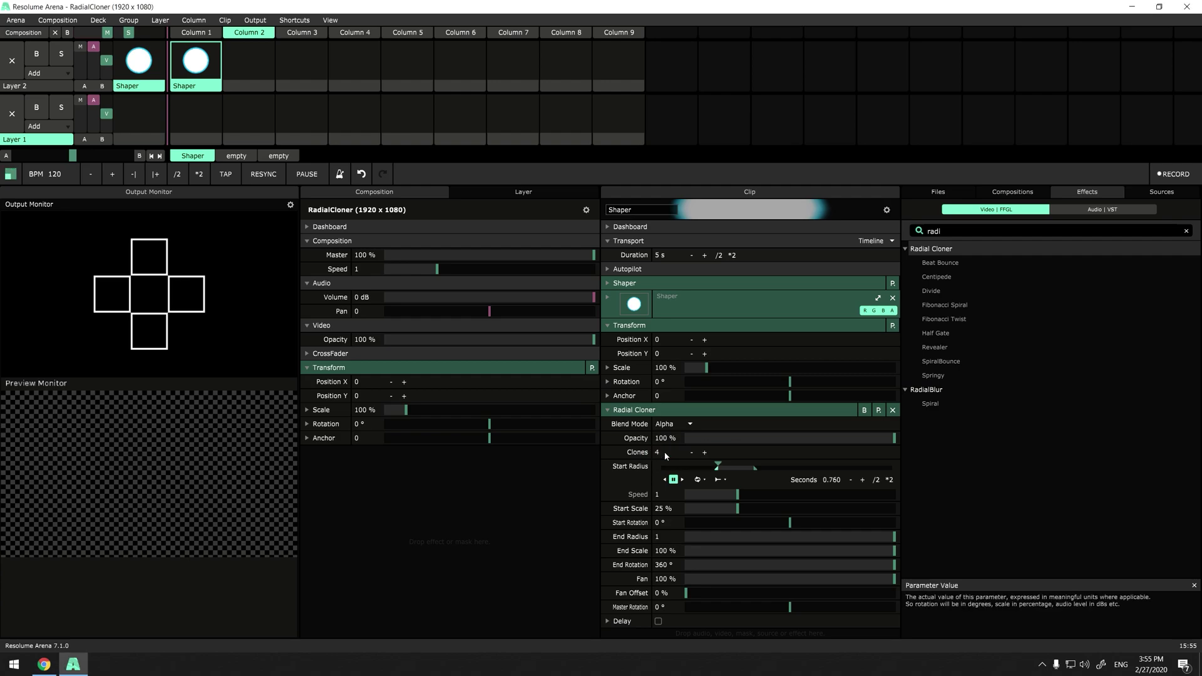
# Play the Start Radius timeline in Bounce mode with a 2.5-second duration.
pyautogui.click(683, 480)
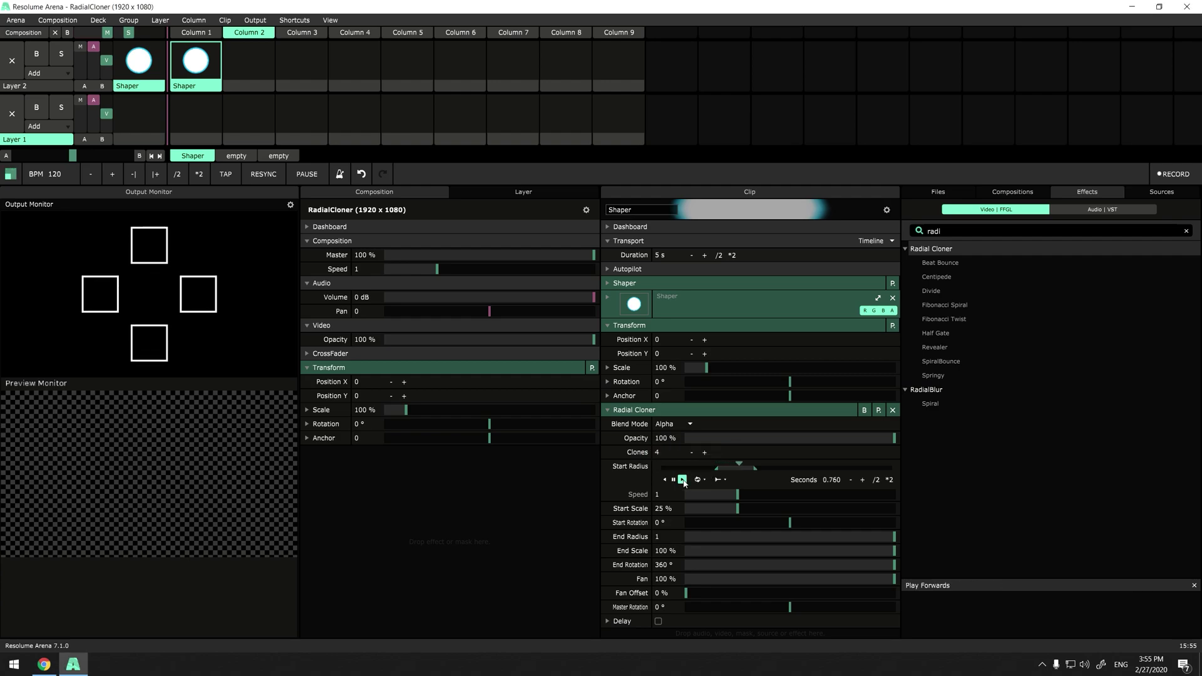
pyautogui.click(699, 480)
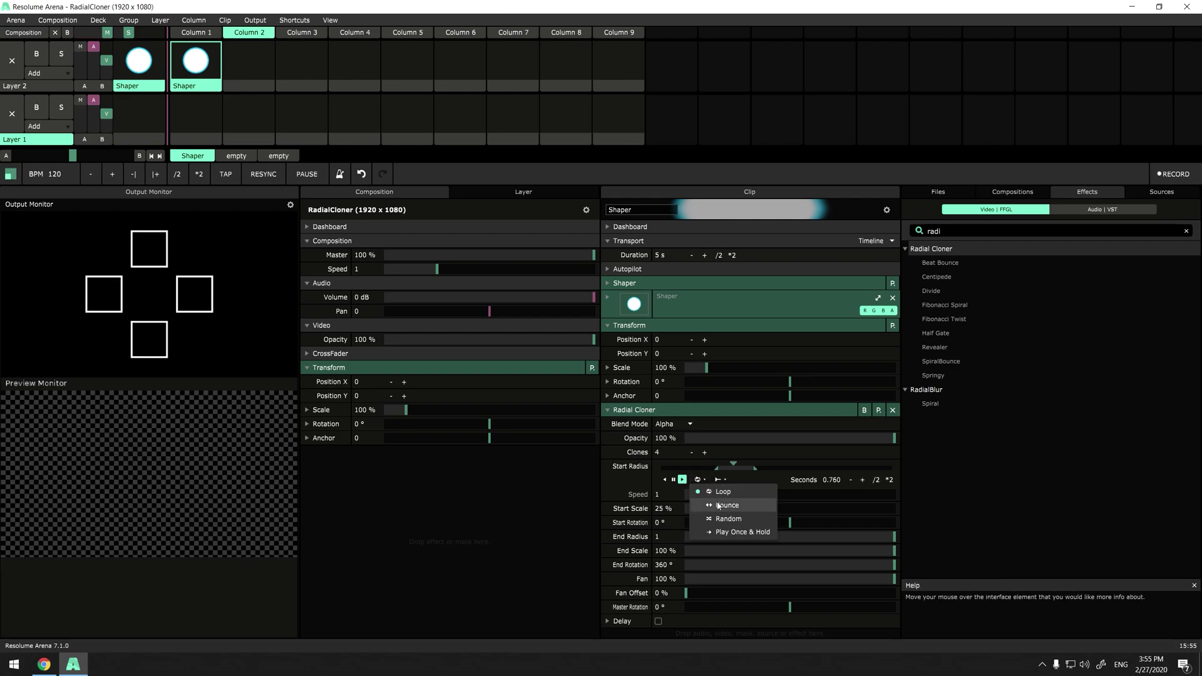
pyautogui.click(717, 503)
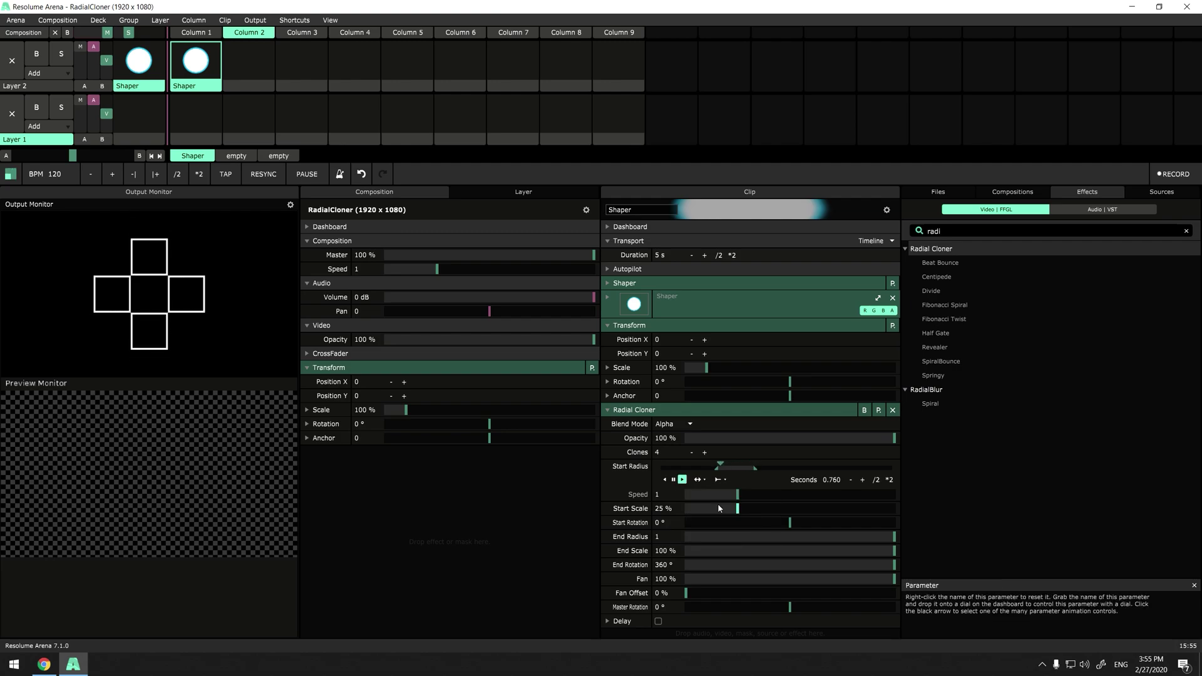
pyautogui.doubleClick(835, 480)
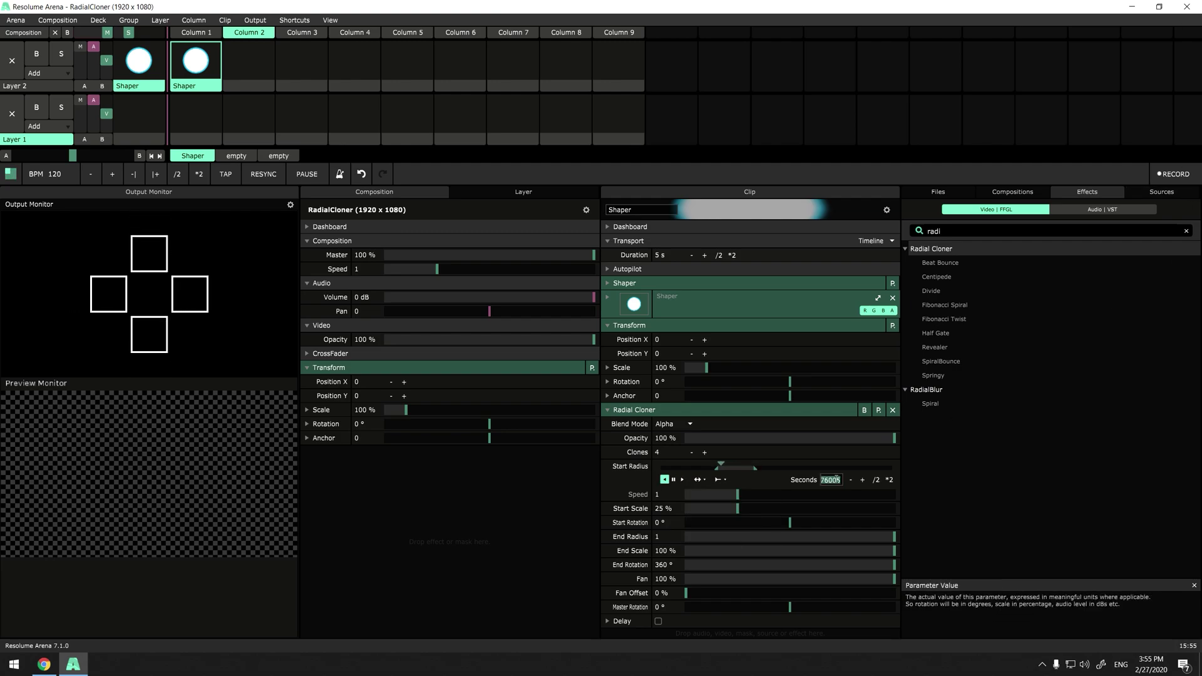
pyautogui.write('2.5')
pyautogui.press('Return')
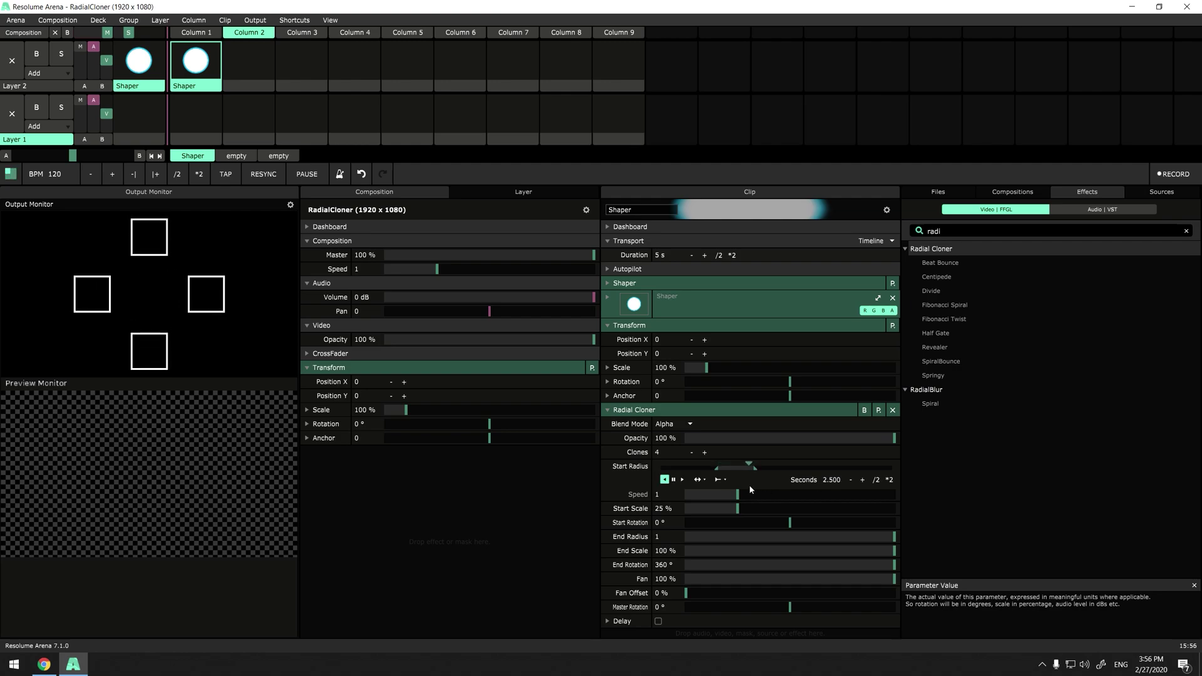
# Switch Start Radius to an Envelope and add a keyframe at 50% phase with value 0.25.
pyautogui.click(607, 468)
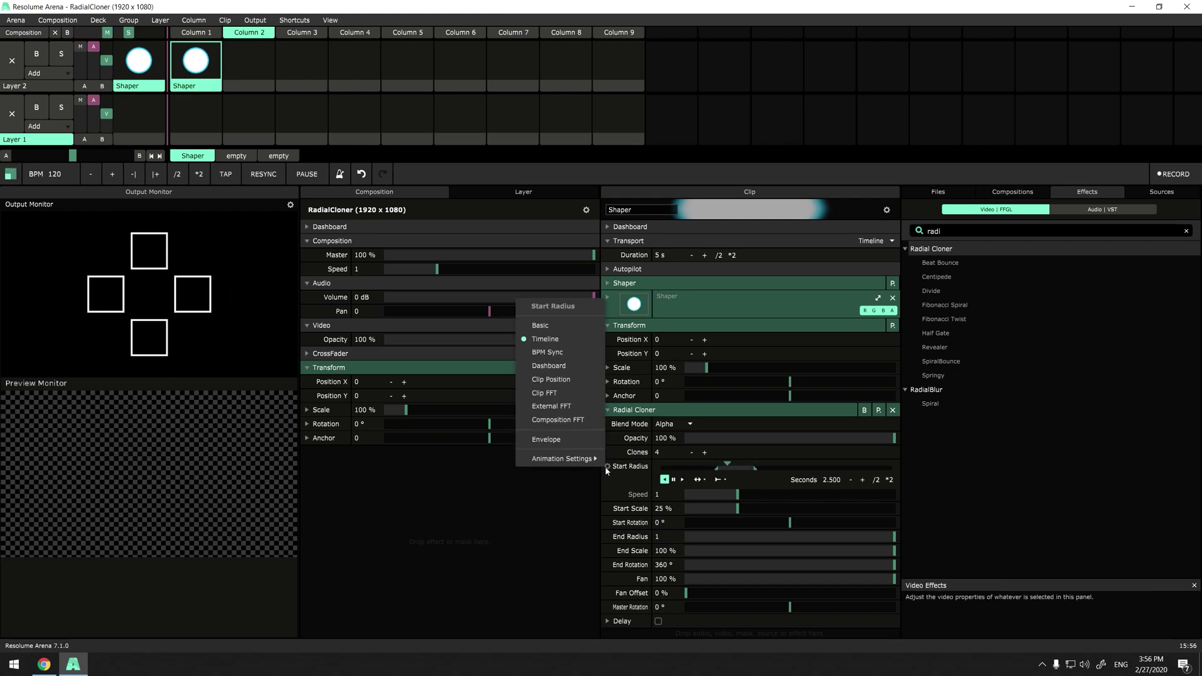
pyautogui.click(553, 442)
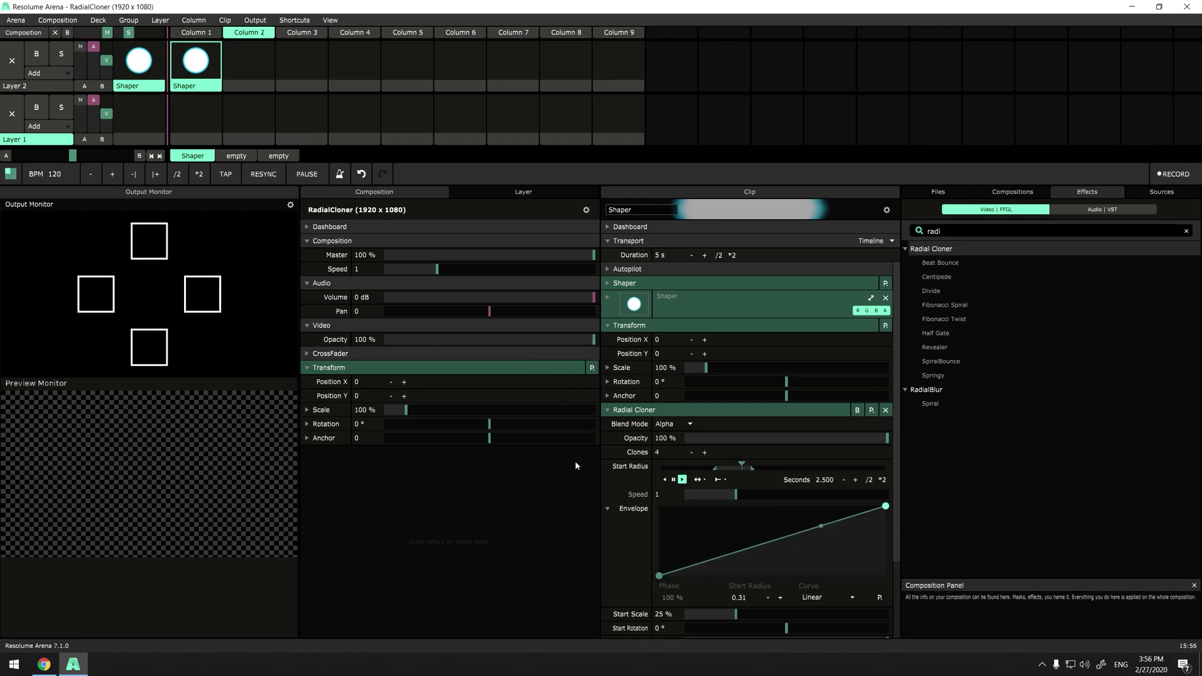
pyautogui.click(779, 539)
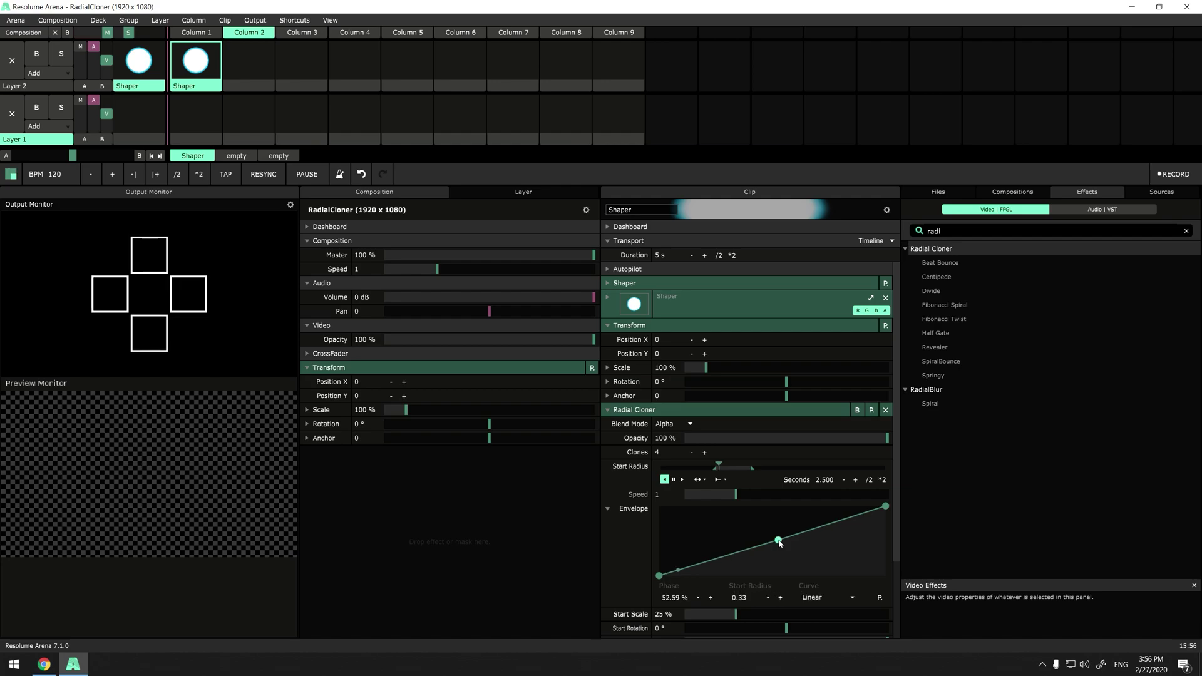
pyautogui.doubleClick(673, 598)
pyautogui.write('50')
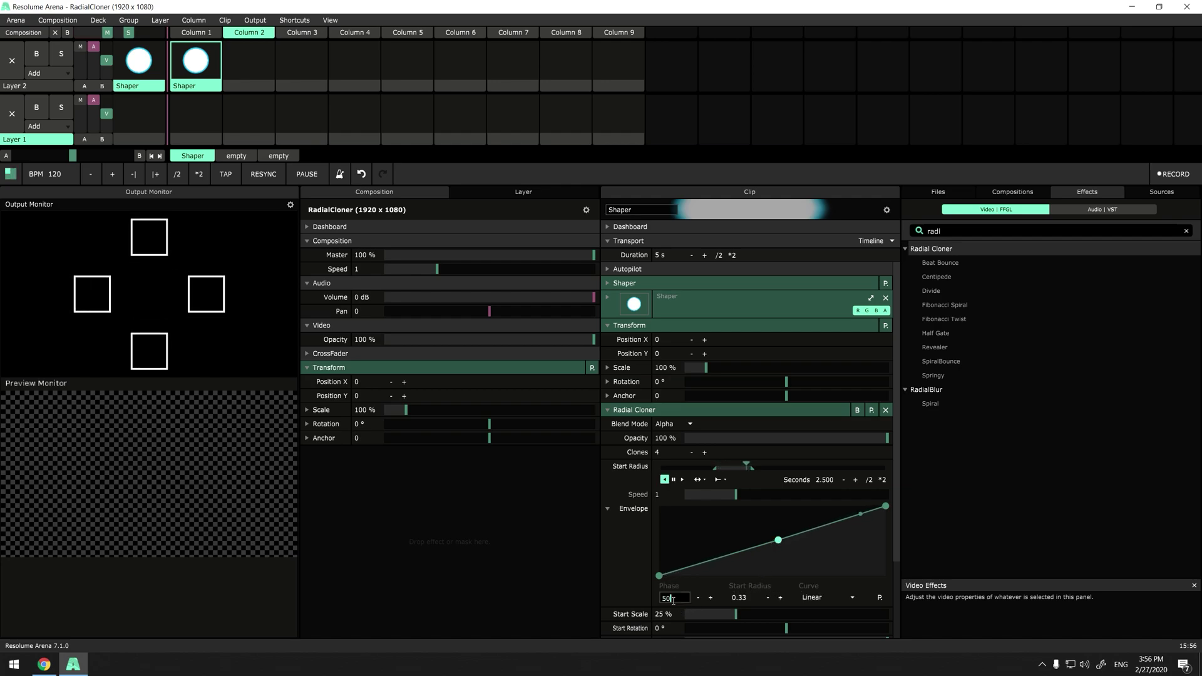
pyautogui.press('Return')
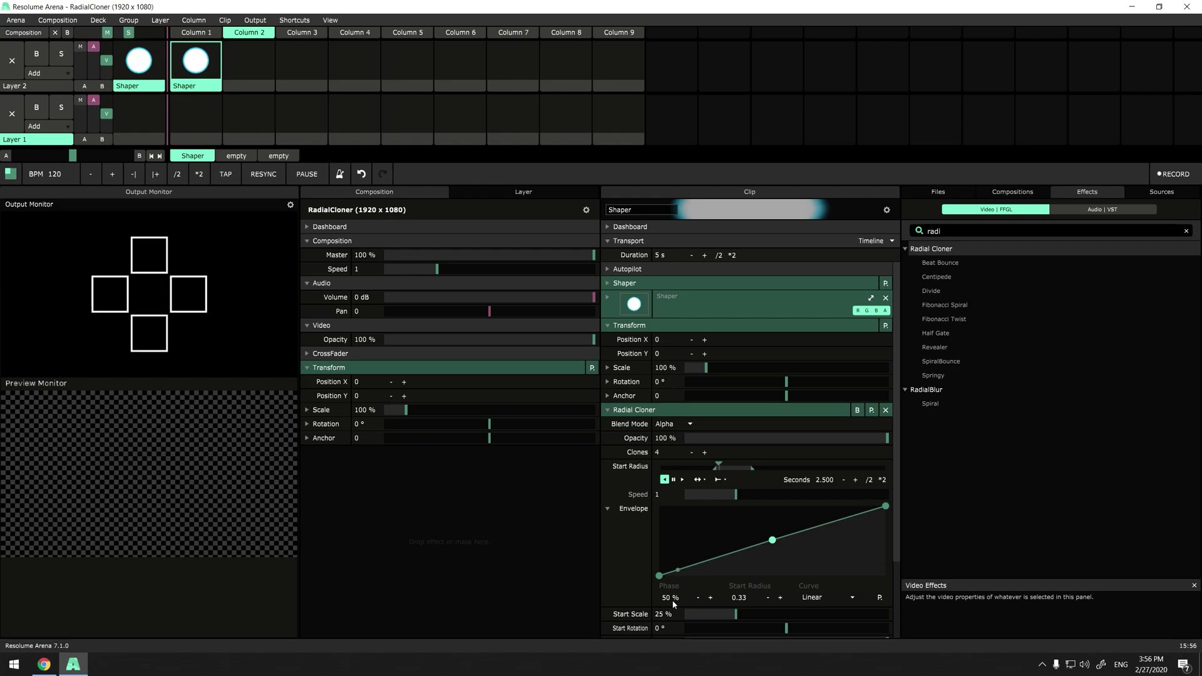
pyautogui.doubleClick(747, 599)
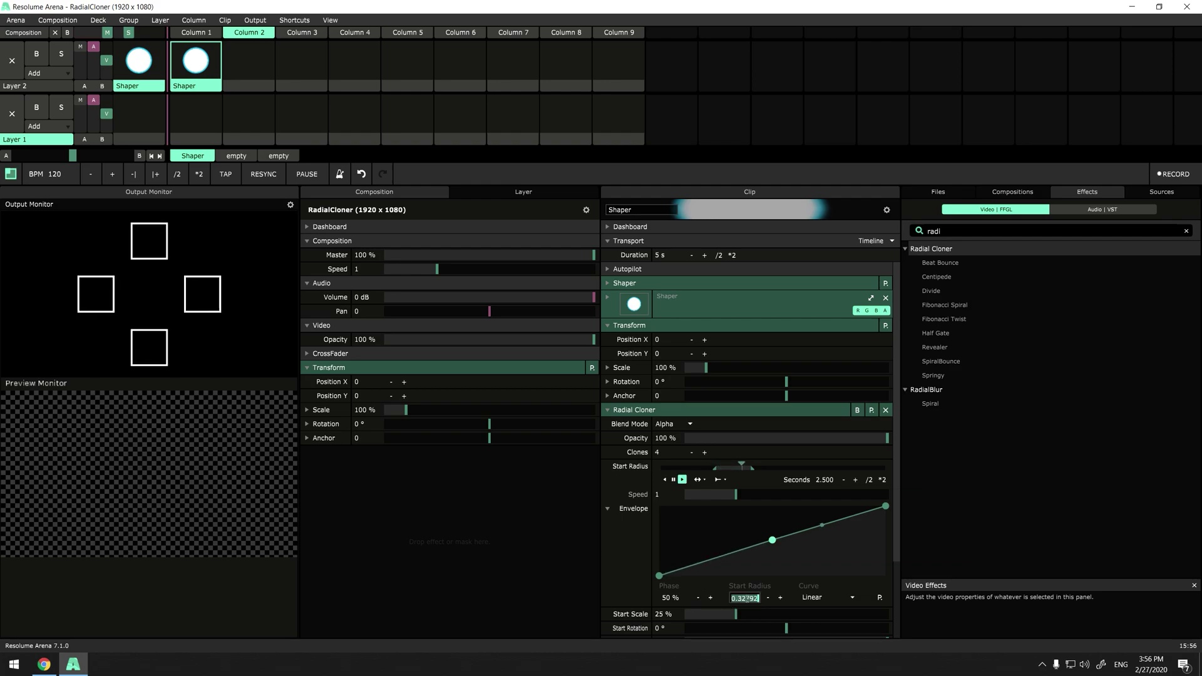
pyautogui.write('0.25')
pyautogui.press('Return')
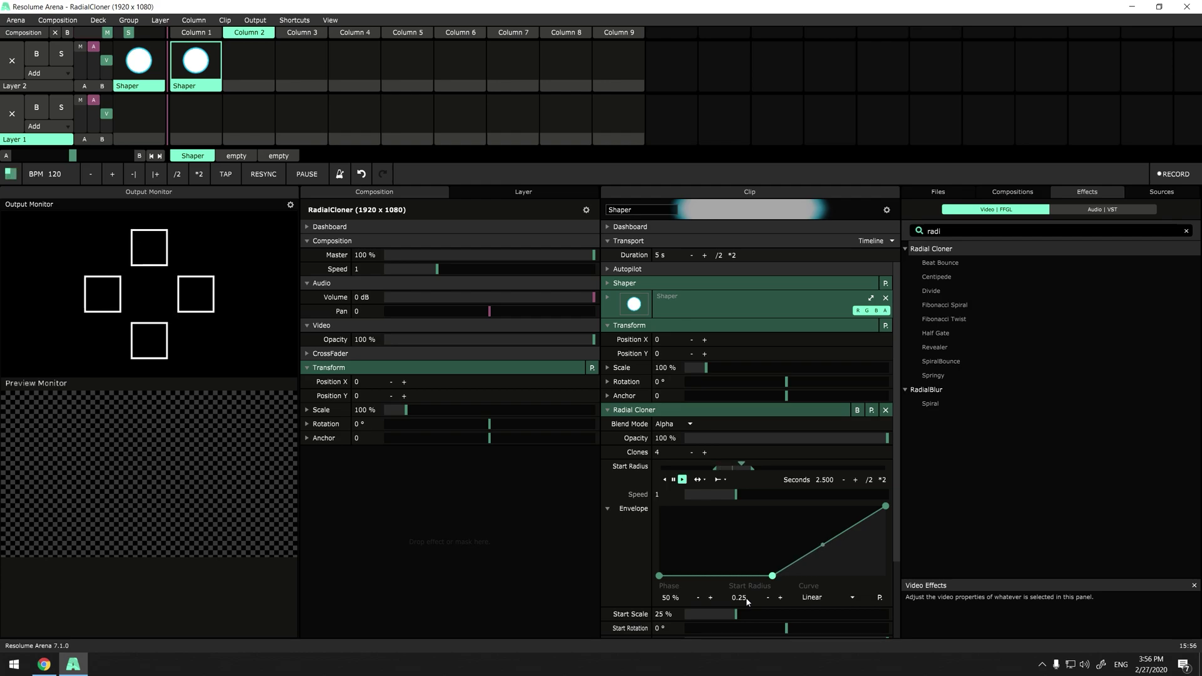
# Collapse the envelope and animate Master Rotation on a 10-second timeline.
pyautogui.click(607, 507)
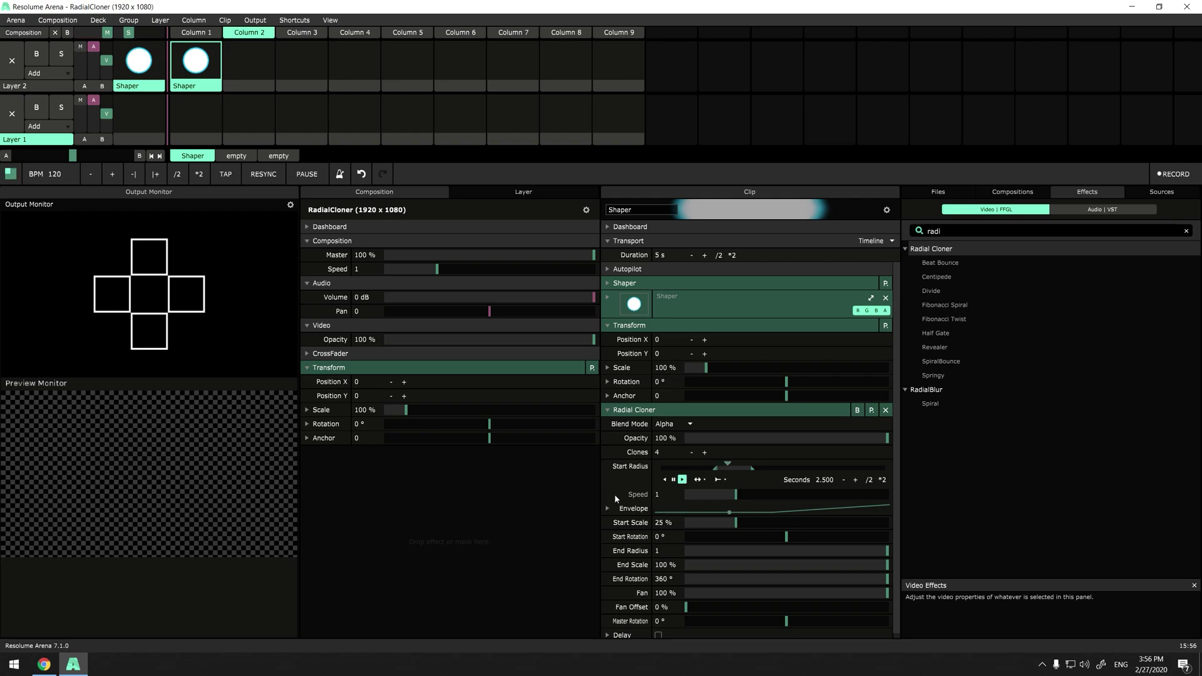
pyautogui.click(608, 617)
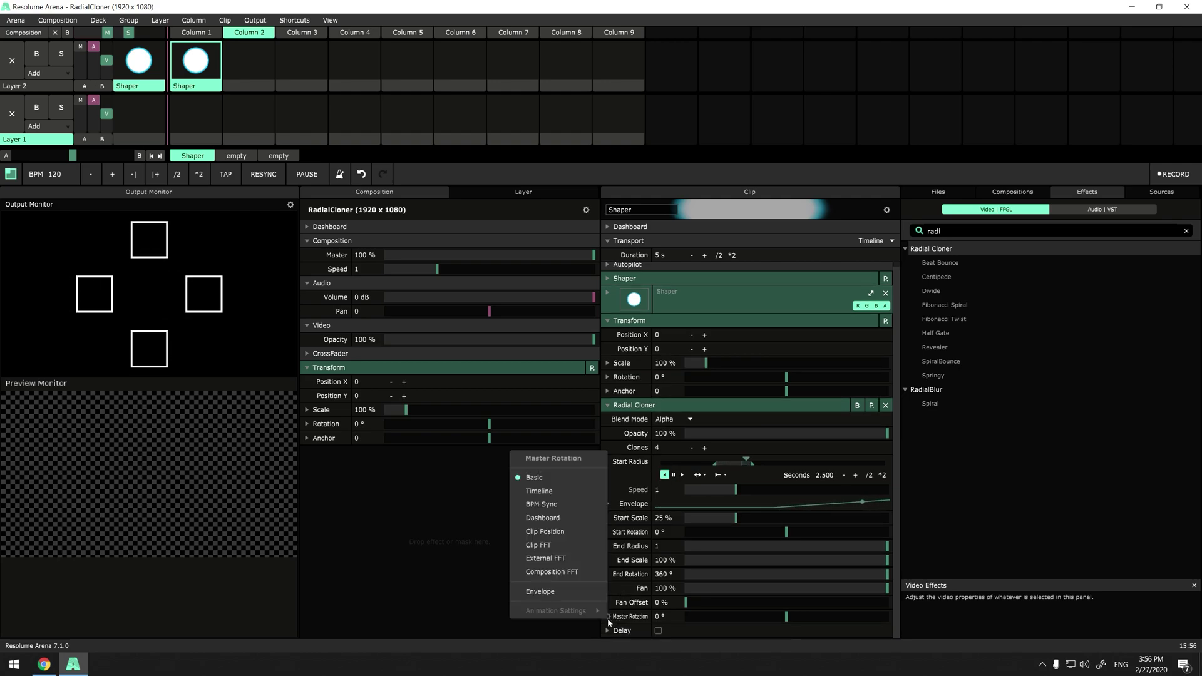
pyautogui.click(554, 490)
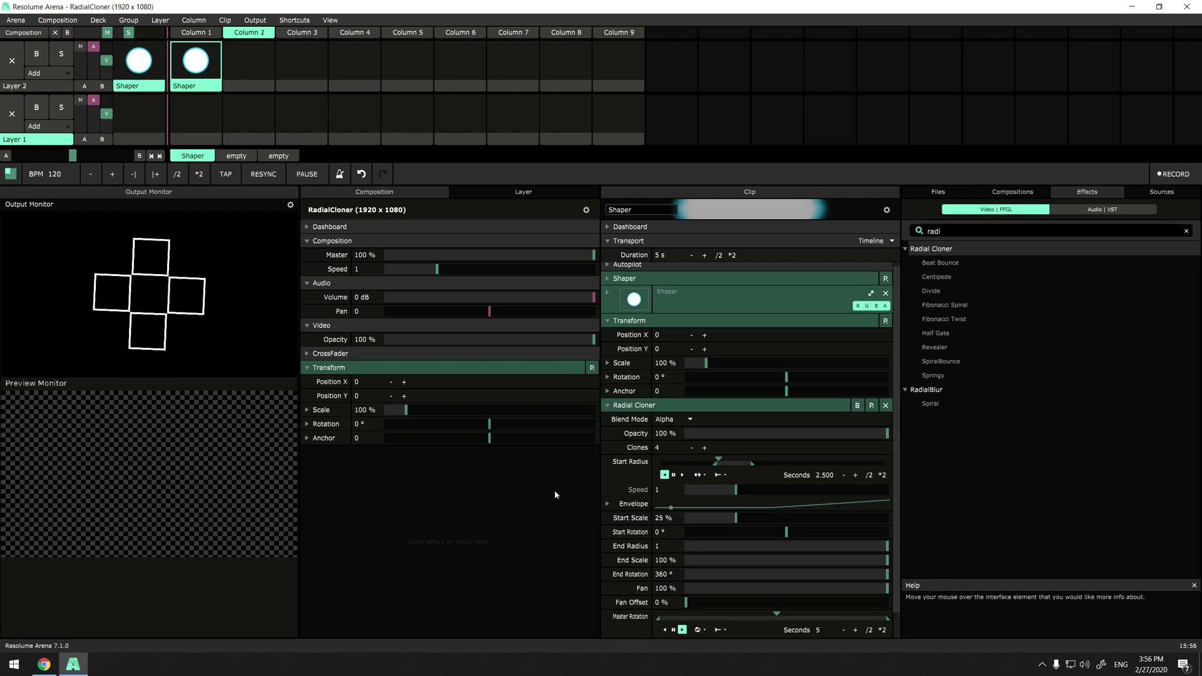
pyautogui.scroll(-1, 832, 581)
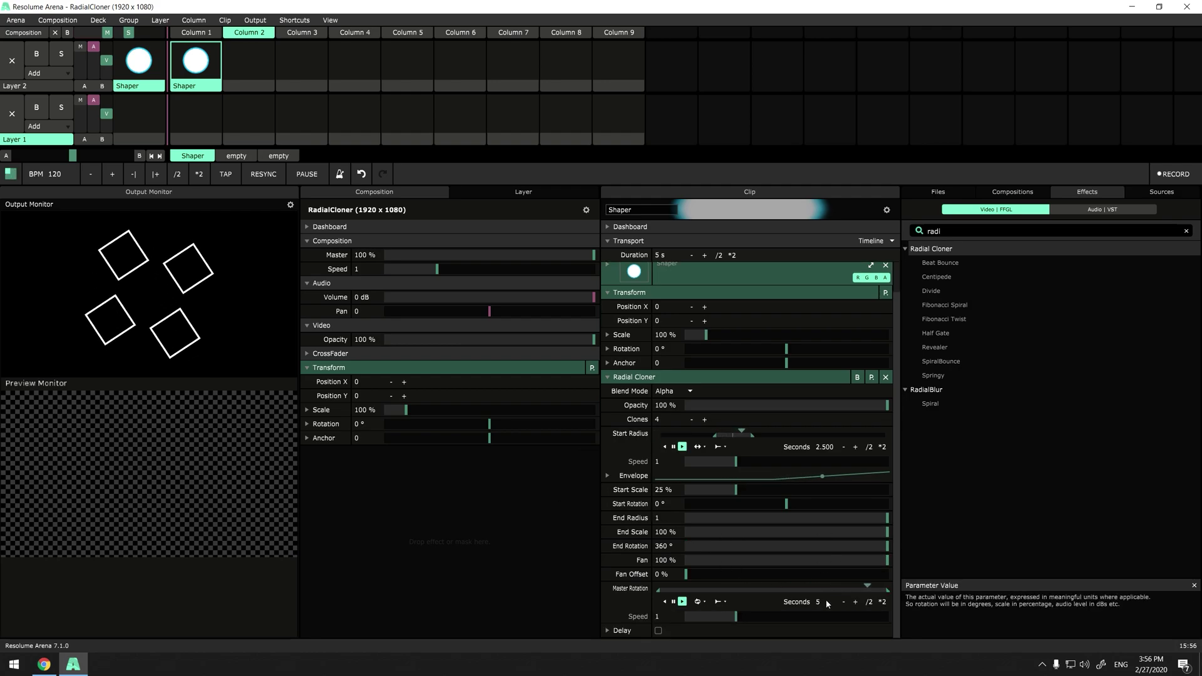
pyautogui.doubleClick(825, 601)
pyautogui.write('10')
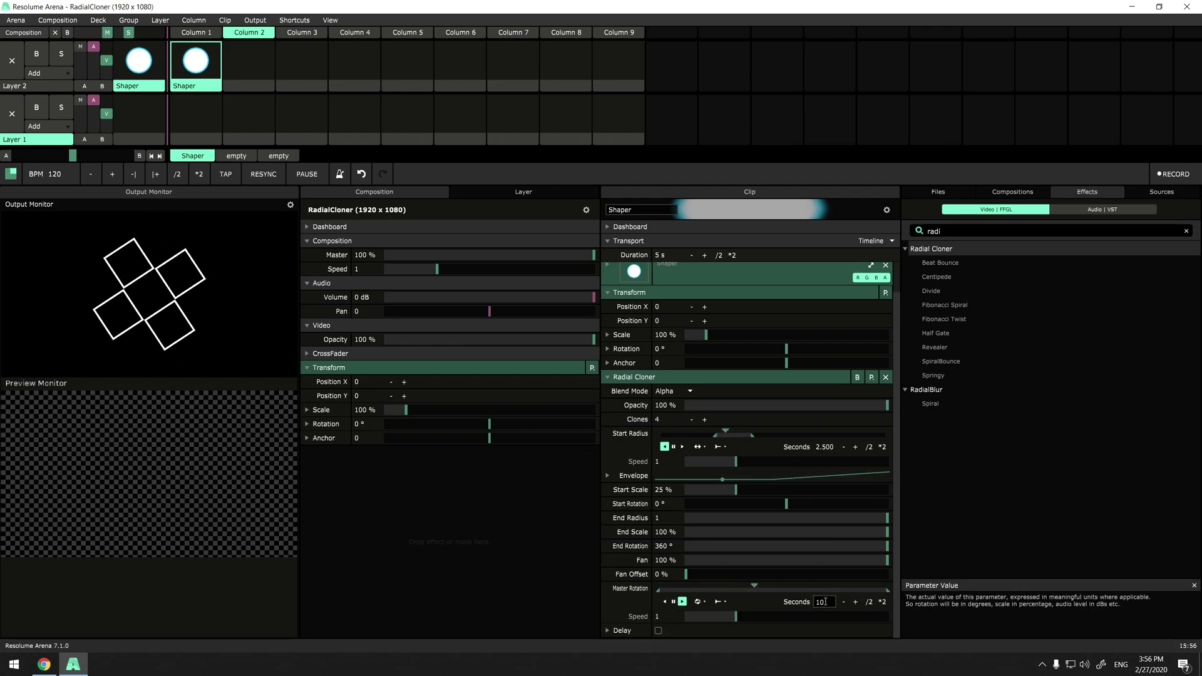
pyautogui.press('Return')
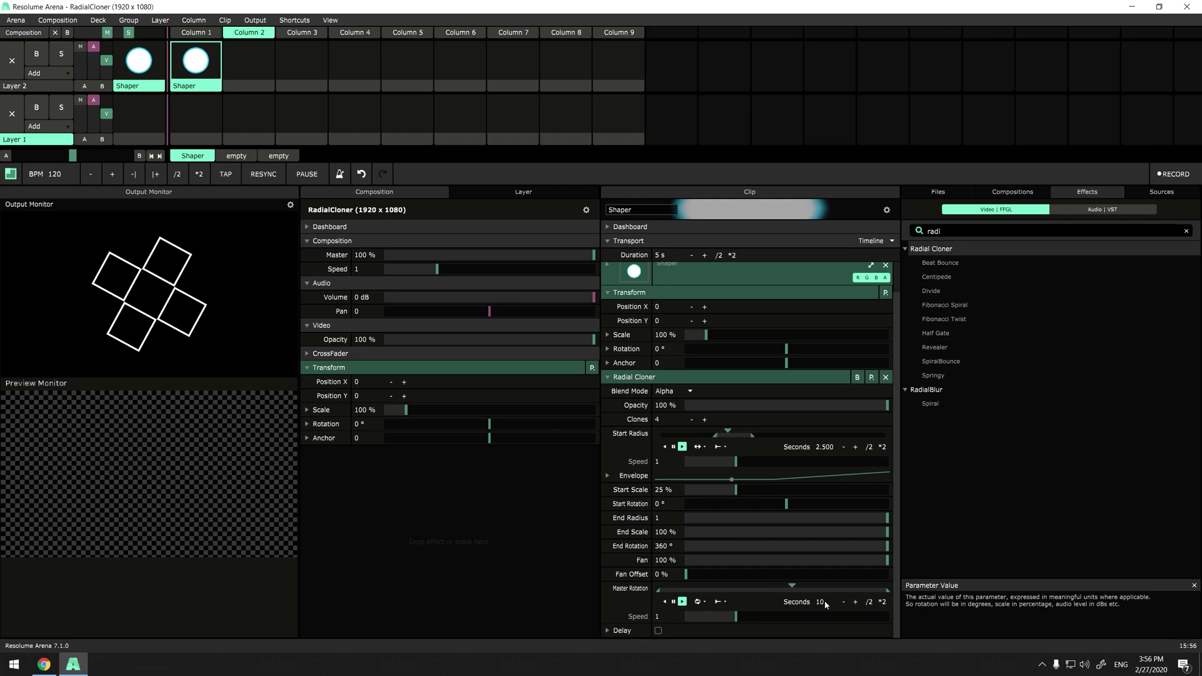
pyautogui.click(920, 232)
pyautogui.write('trail')
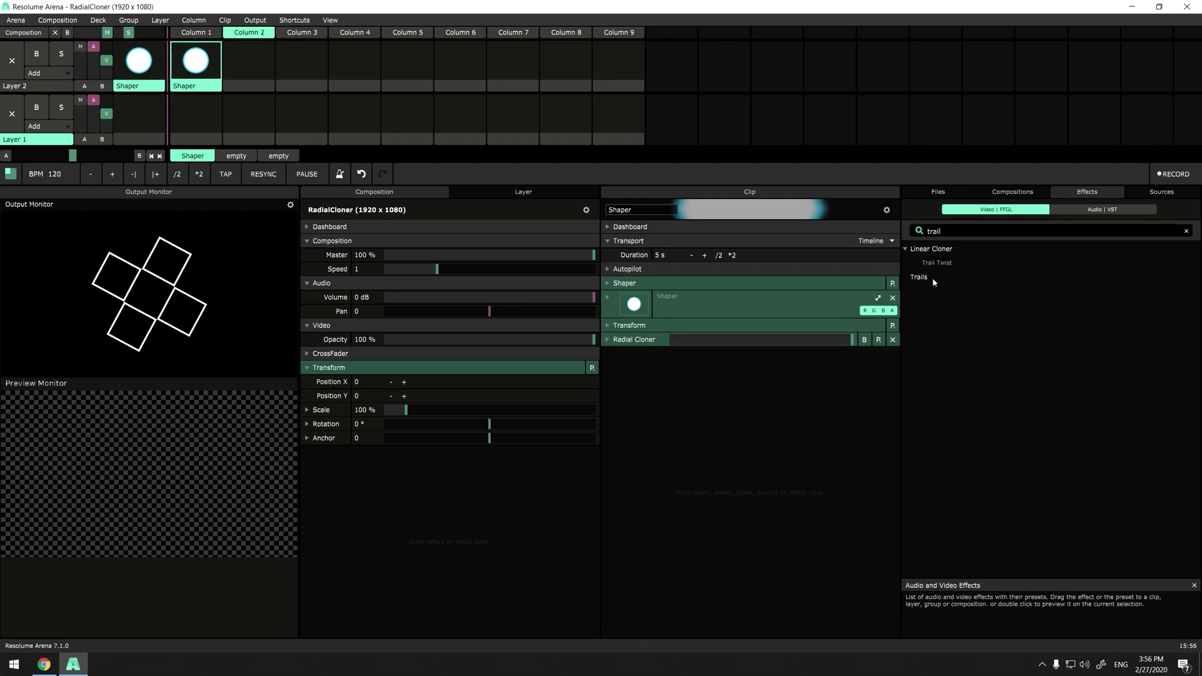
# Add a Trails effect to the clip in Alpha mode with Feedback set to 0.87.
pyautogui.moveTo(933, 280); pyautogui.dragTo(749, 391)
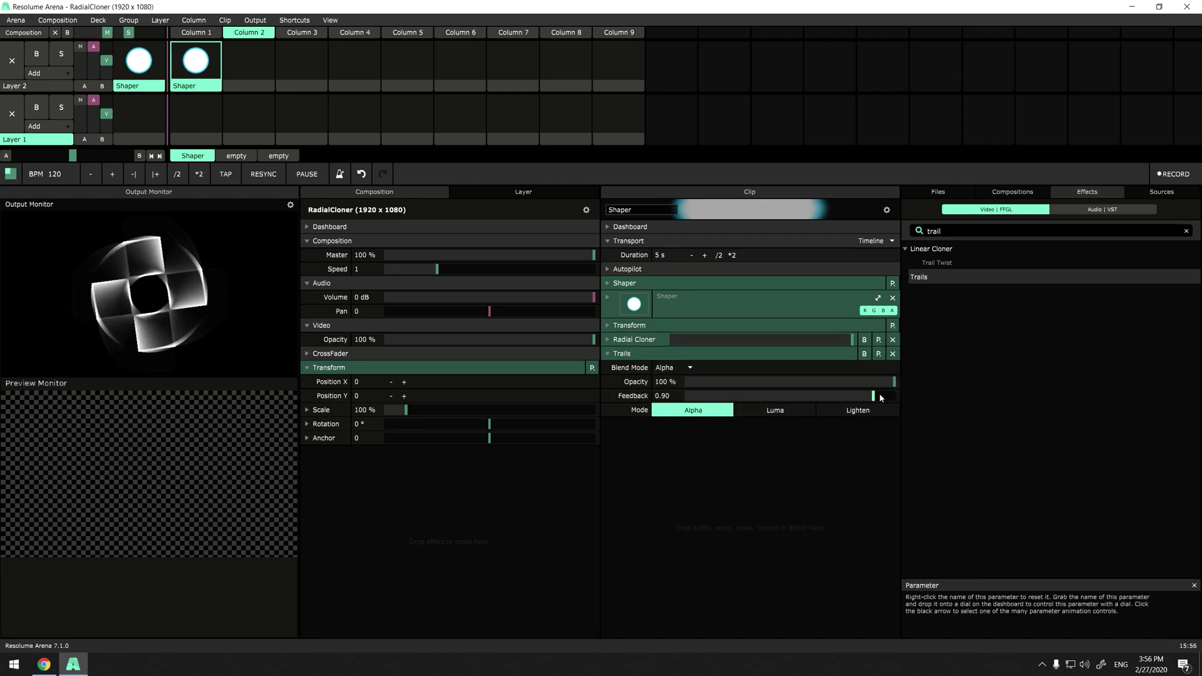
pyautogui.moveTo(878, 399); pyautogui.dragTo(888, 376)
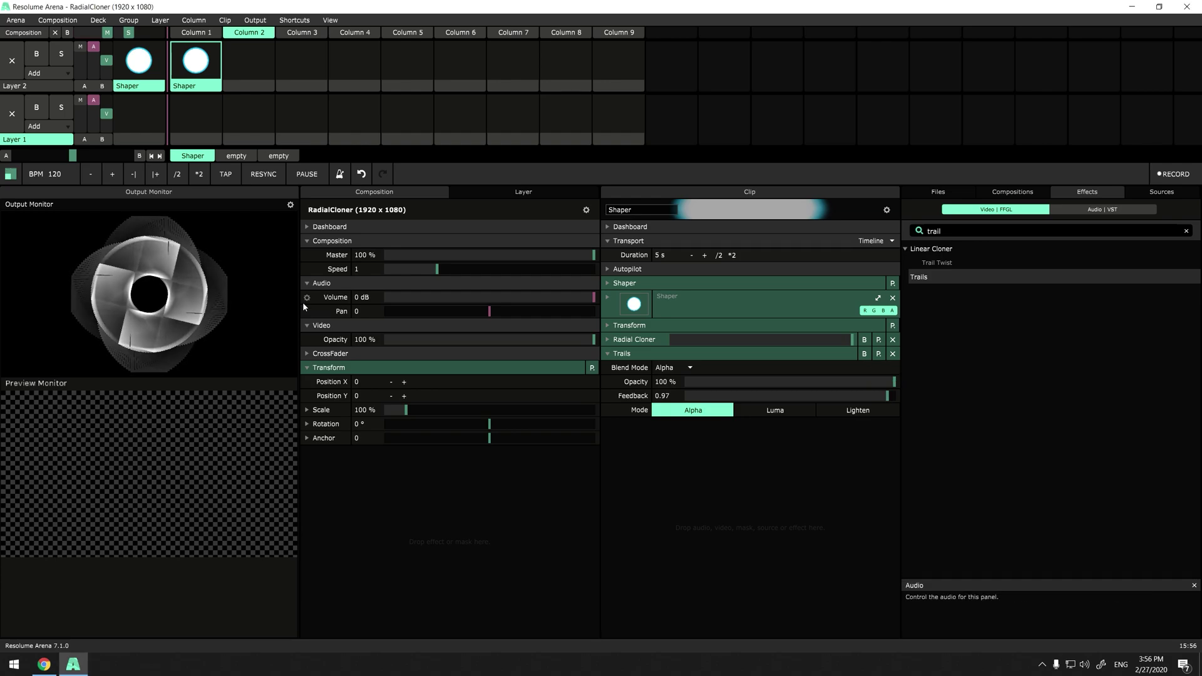
pyautogui.moveTo(302, 314); pyautogui.dragTo(687, 438)
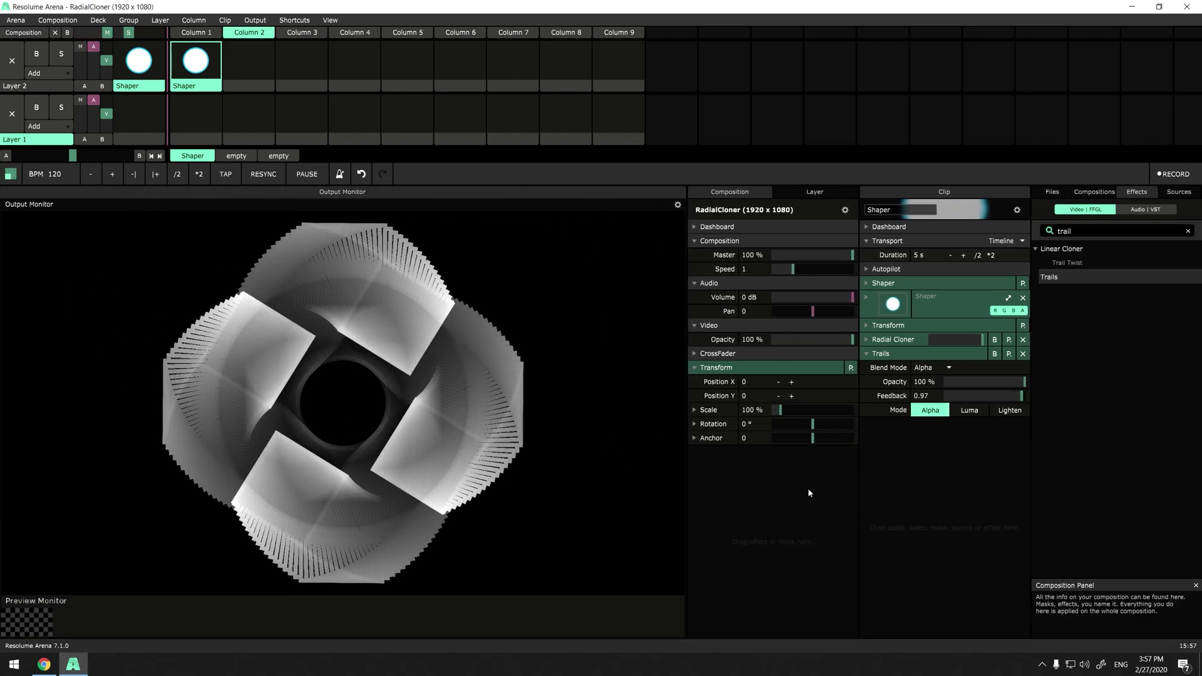
pyautogui.click(1010, 410)
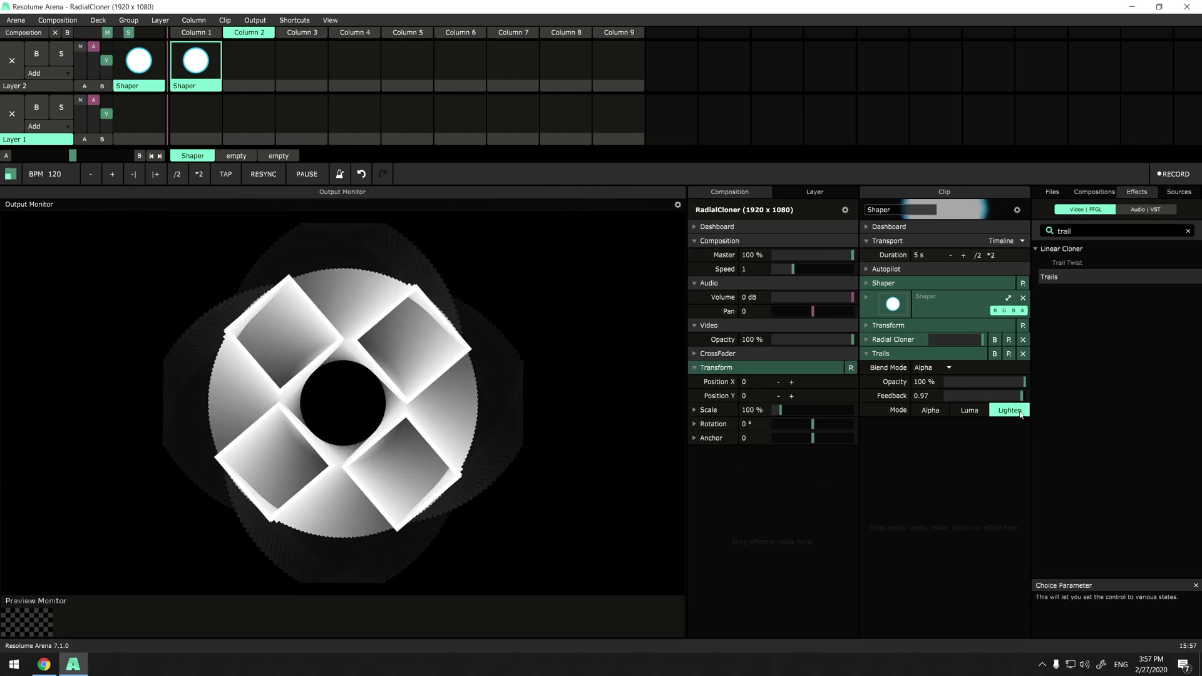
pyautogui.click(932, 411)
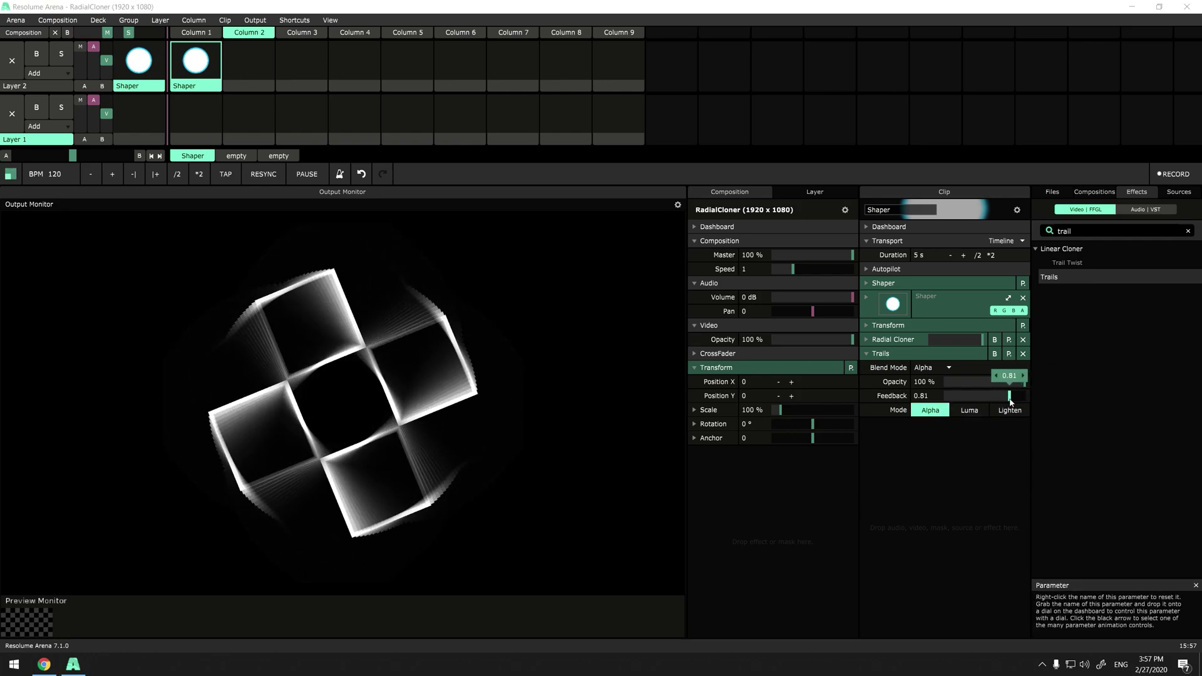
pyautogui.moveTo(1023, 398)
pyautogui.moveTo(1023, 400); pyautogui.dragTo(1014, 397)
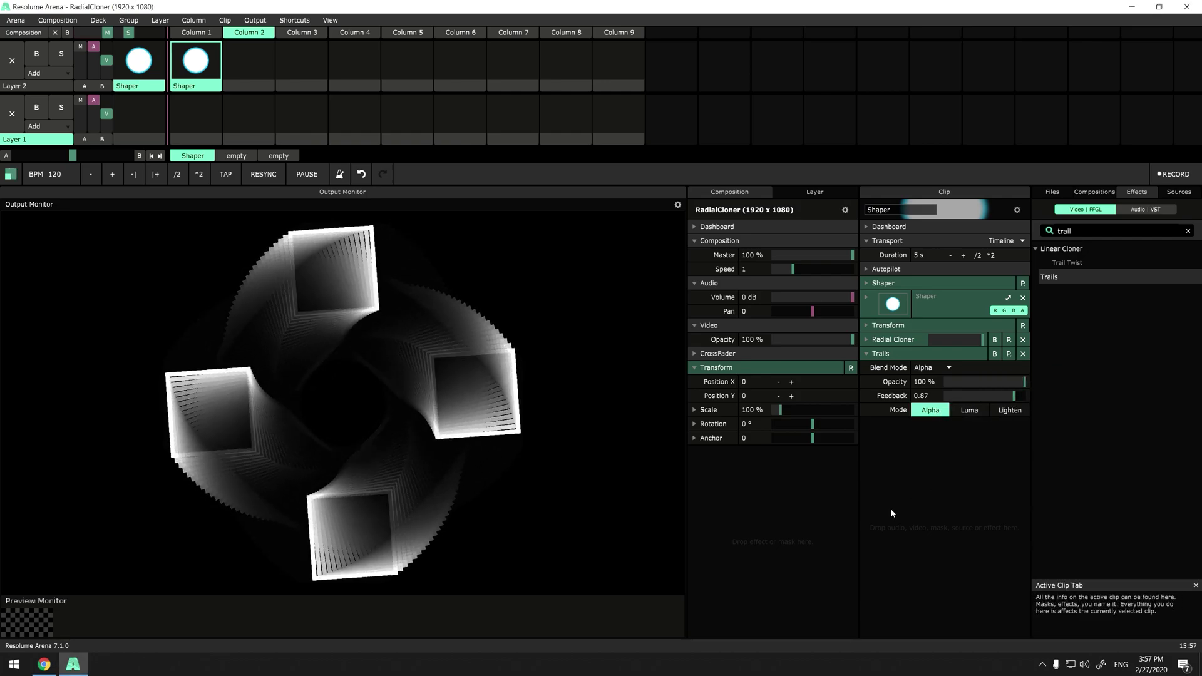